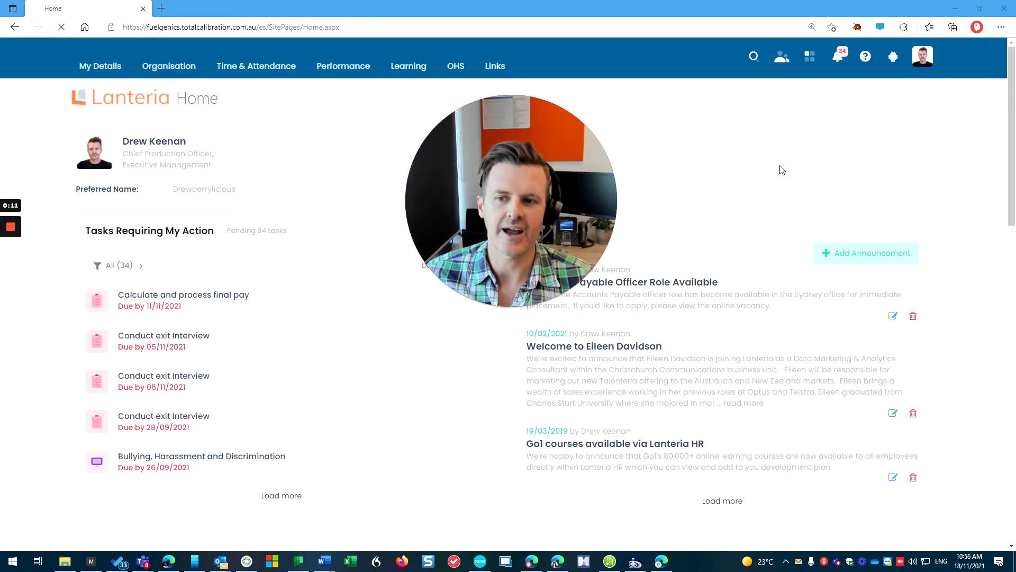
Switch to the HR role, search employees for "drew", and open the Chief Production Officer's record.
{"action": "left_click", "coordinate": [784, 59]}
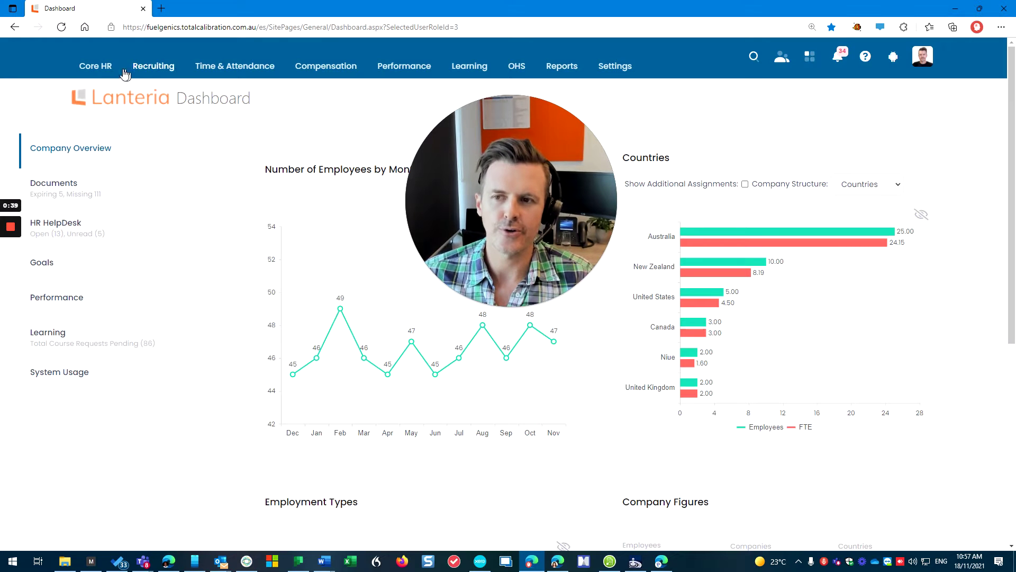
{"action": "left_click", "coordinate": [754, 56]}
{"action": "type", "text": "drew"}
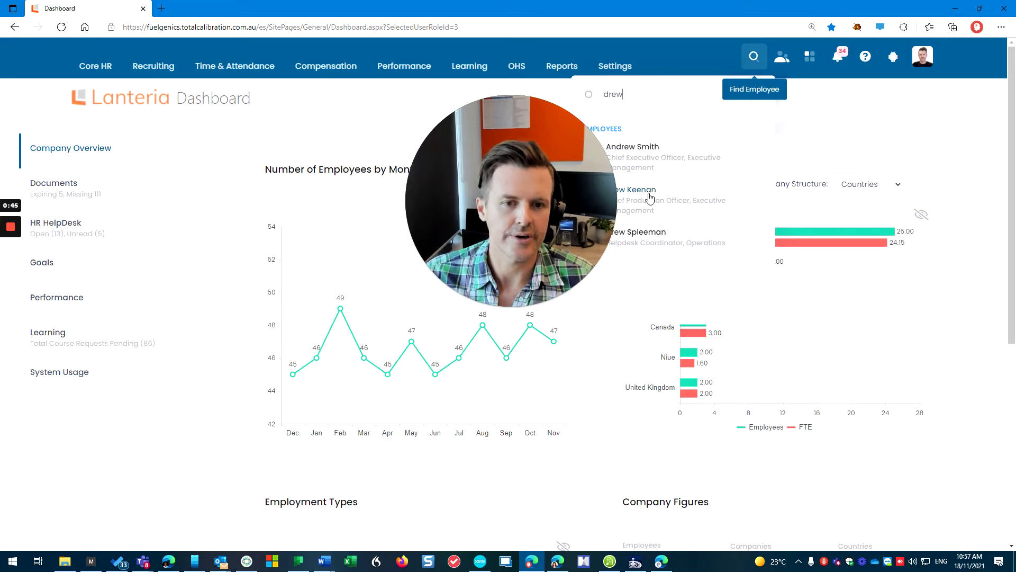
{"action": "left_click_drag", "start_coordinate": [471, 211], "coordinate": [148, 358]}
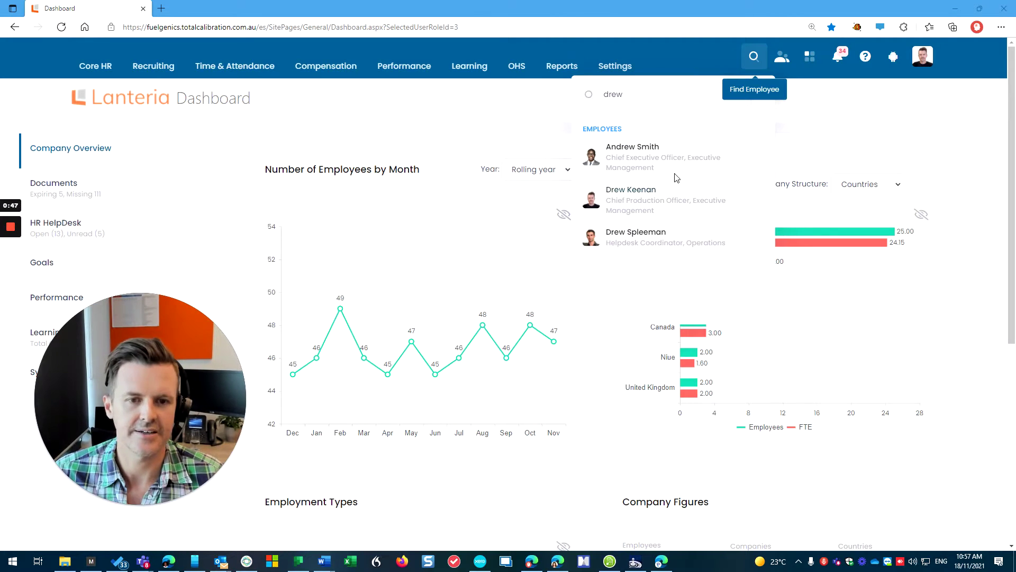
{"action": "left_click", "coordinate": [642, 194]}
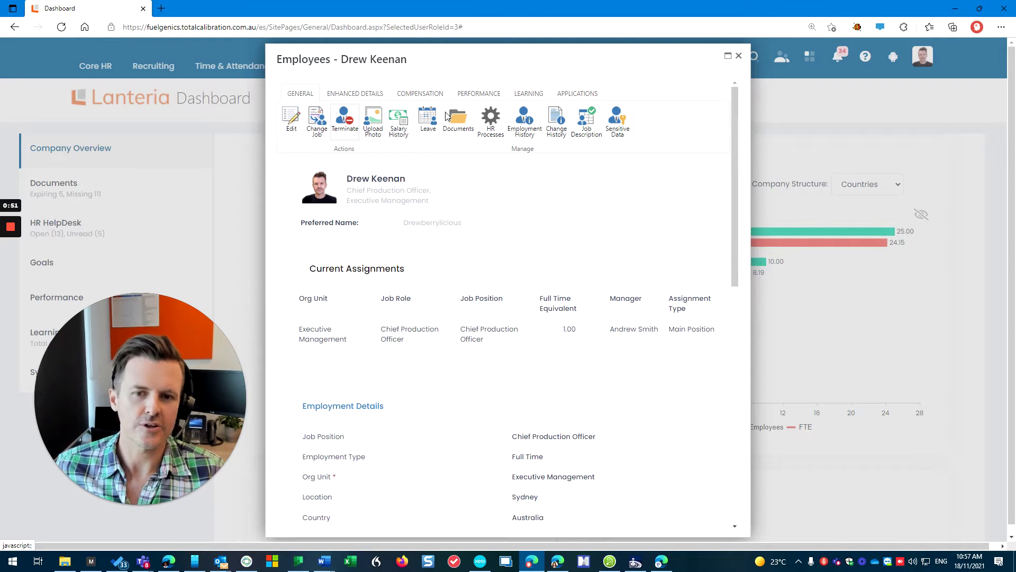
Review the record's Enhanced Details, Compensation, Performance, Learning and Applications ribbon options, ending on the General ones.
{"action": "left_click", "coordinate": [355, 93]}
{"action": "left_click", "coordinate": [420, 94]}
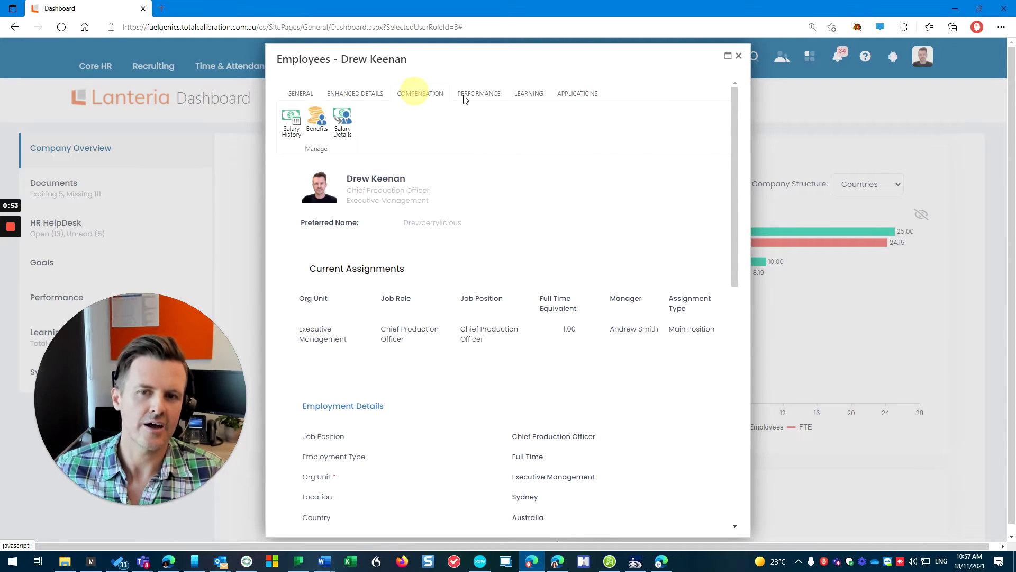
{"action": "left_click", "coordinate": [479, 94]}
{"action": "left_click", "coordinate": [528, 94]}
{"action": "left_click", "coordinate": [569, 95]}
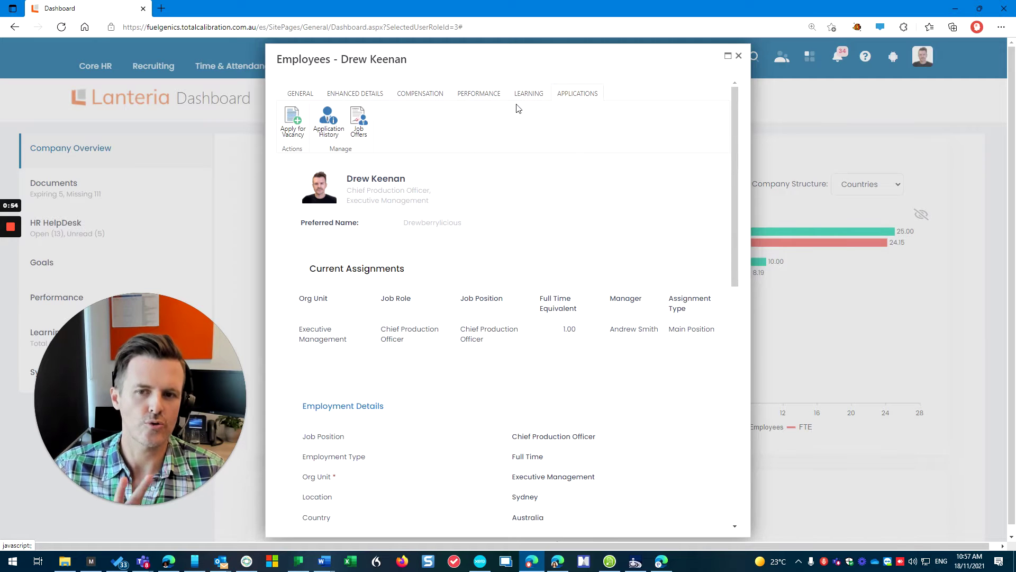
{"action": "left_click", "coordinate": [355, 96]}
{"action": "left_click", "coordinate": [304, 93]}
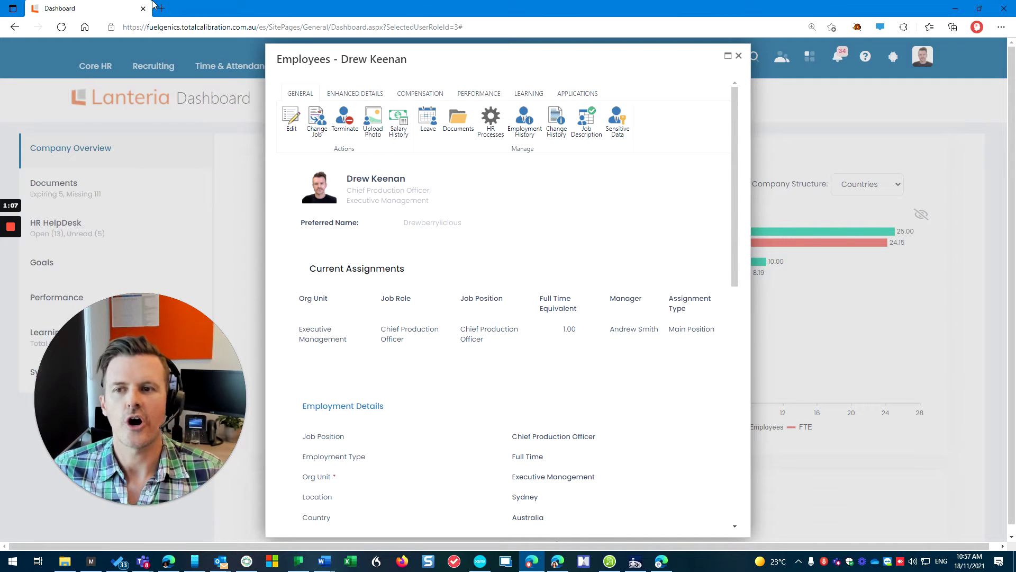
Duplicate the dashboard browser tab, switch the copy to the Employee role, and open the signed-in employee's own profile.
{"action": "right_click", "coordinate": [135, 15]}
{"action": "left_click", "coordinate": [180, 74]}
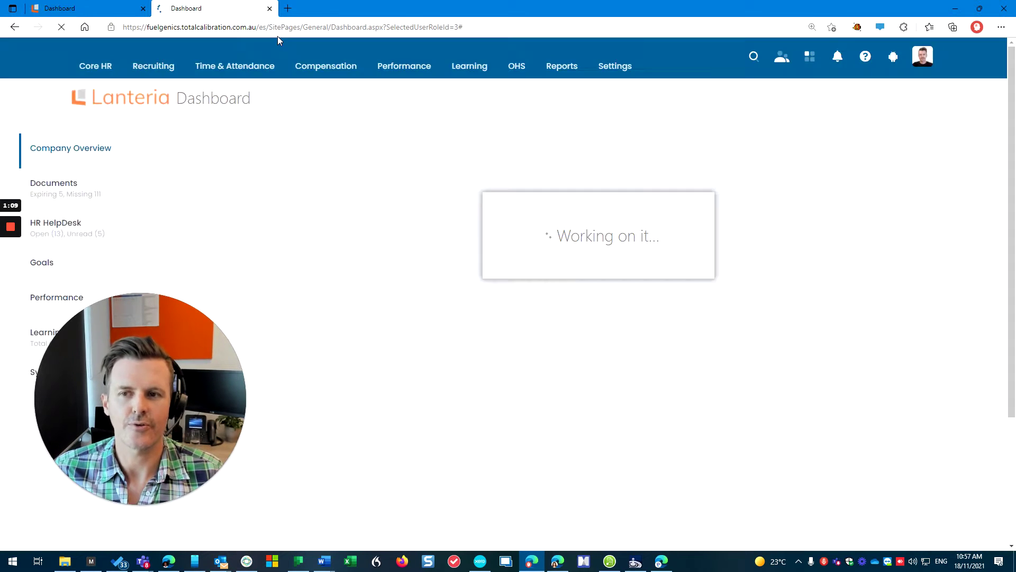
{"action": "left_click", "coordinate": [782, 56]}
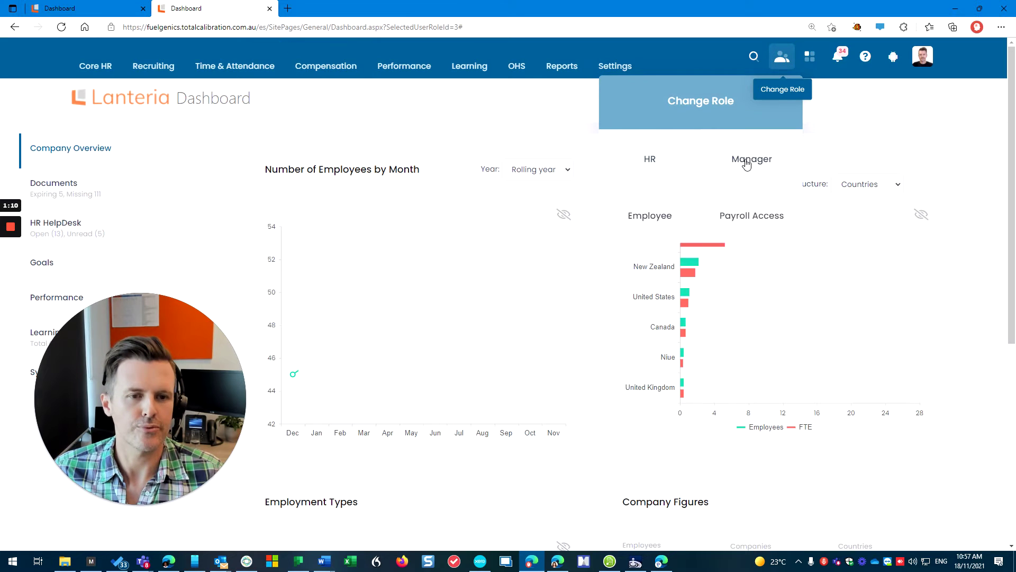
{"action": "left_click", "coordinate": [672, 208]}
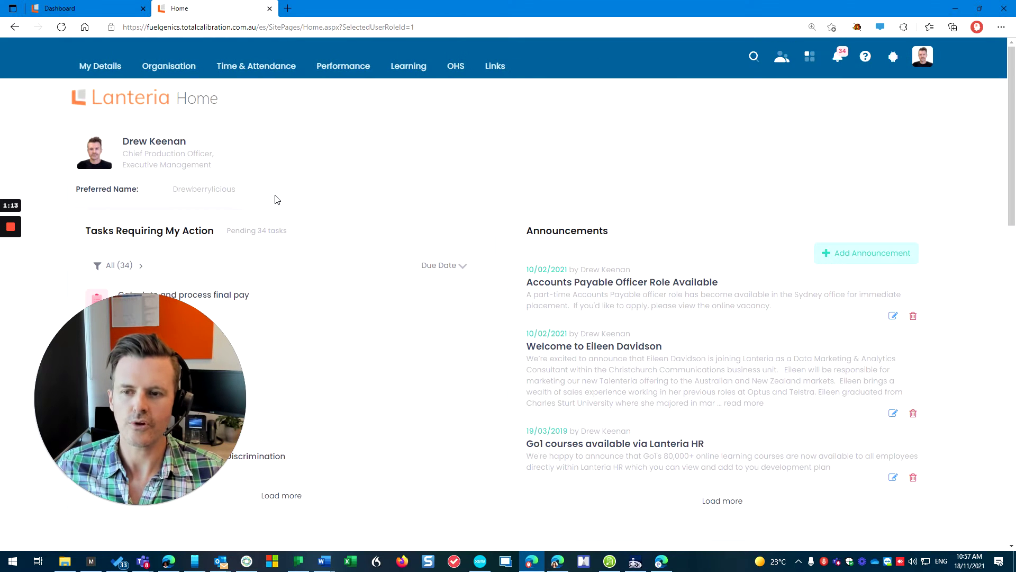
{"action": "left_click", "coordinate": [167, 142]}
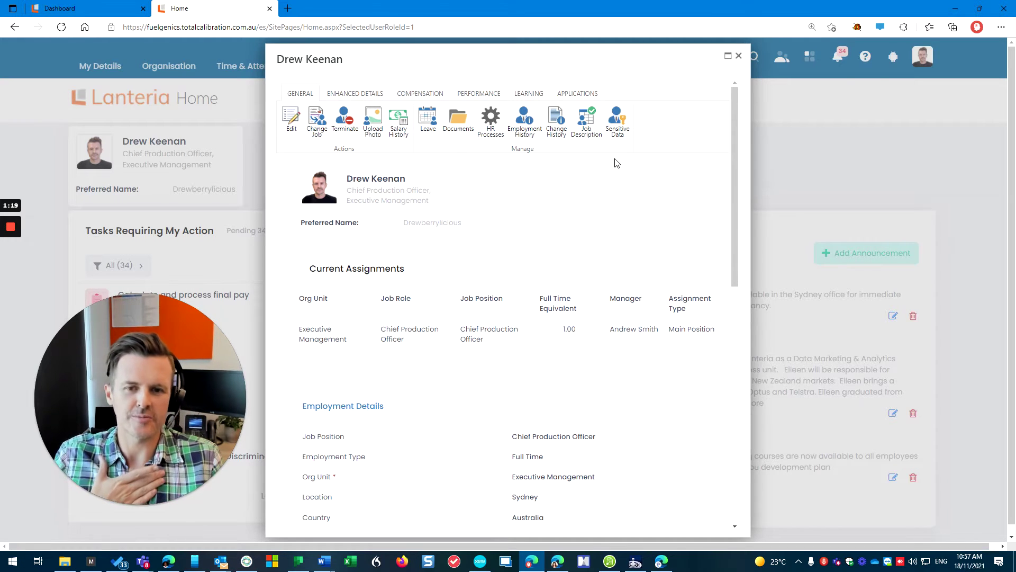
Switch to the Accounts Payable Officer's browser window, check the roles available to her, and open her profile.
{"action": "left_click", "coordinate": [556, 559]}
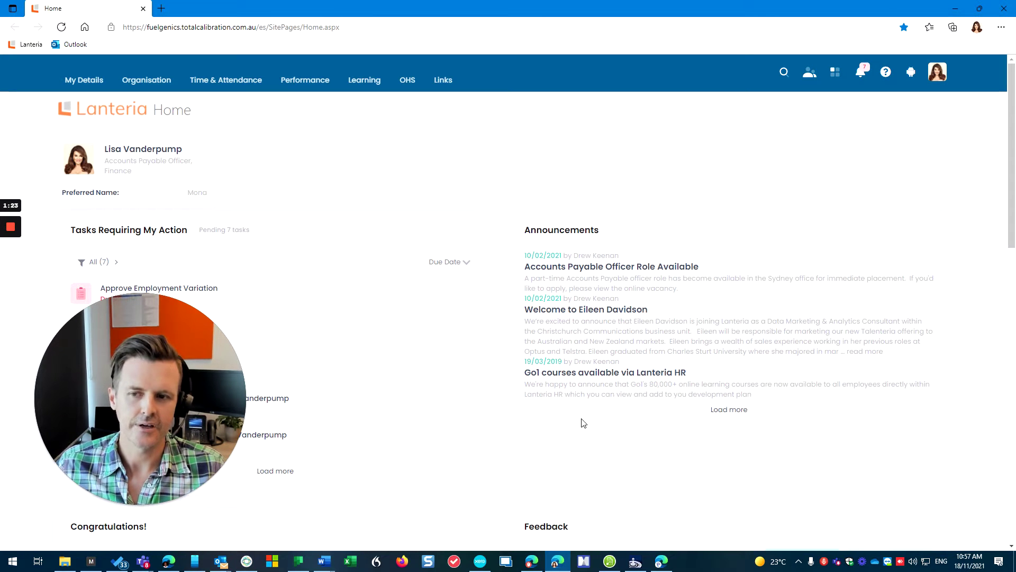
{"action": "left_click", "coordinate": [810, 72]}
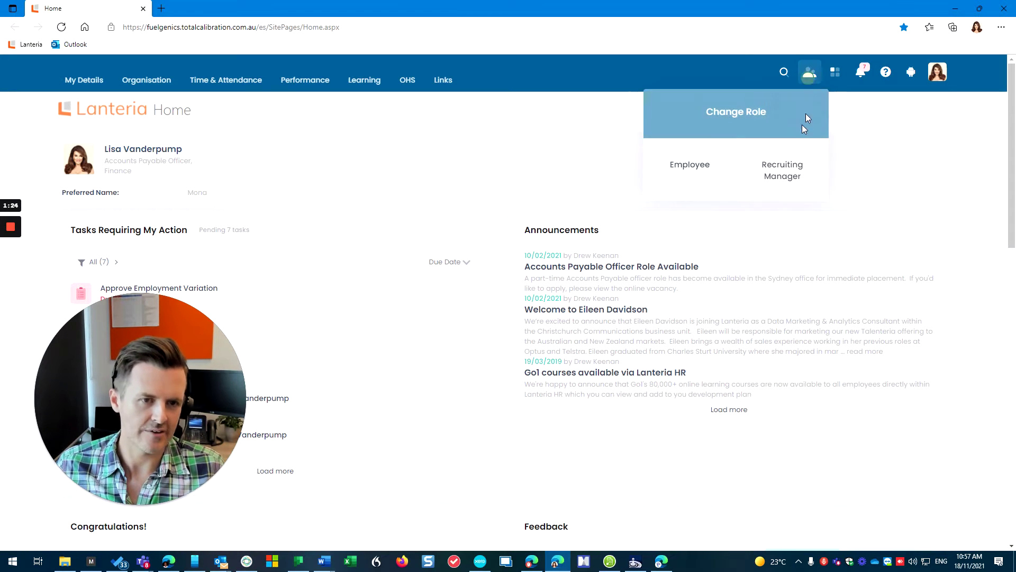
{"action": "left_click", "coordinate": [432, 170]}
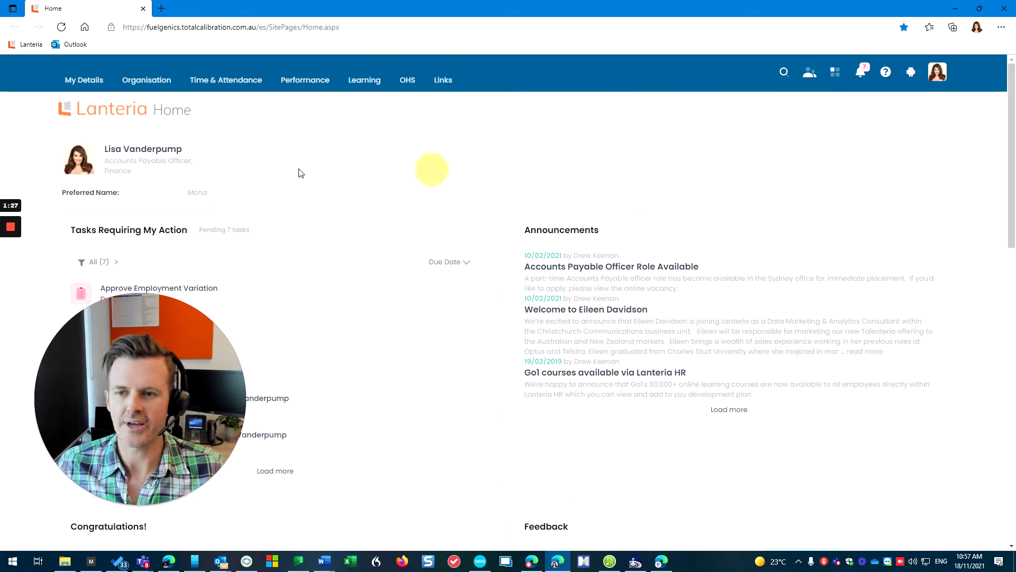
{"action": "left_click", "coordinate": [164, 150]}
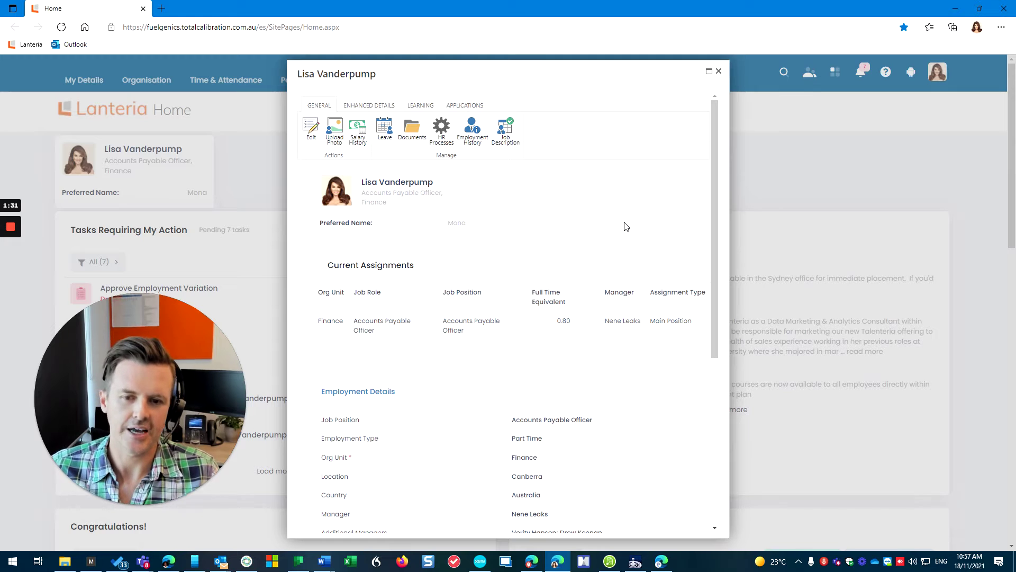
{"action": "left_click", "coordinate": [366, 105]}
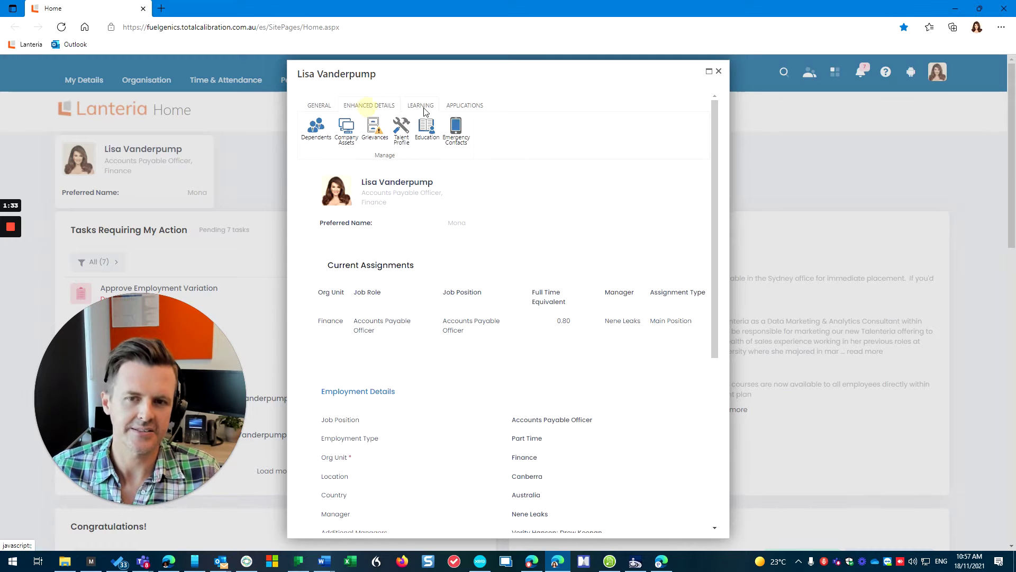
{"action": "left_click", "coordinate": [427, 105]}
{"action": "left_click", "coordinate": [451, 106]}
{"action": "left_click", "coordinate": [356, 106]}
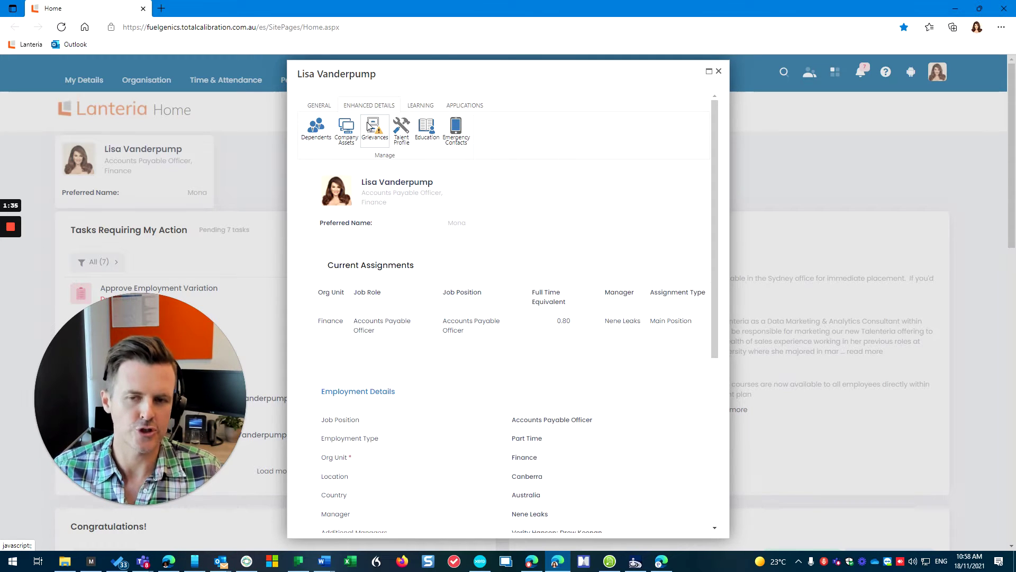
{"action": "left_click", "coordinate": [320, 105]}
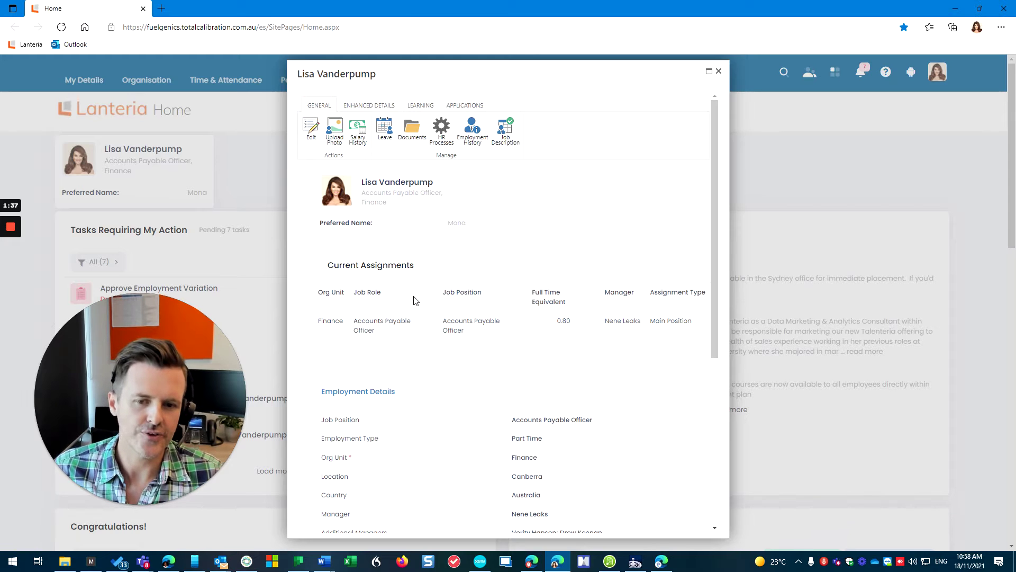
{"action": "scroll", "coordinate": [424, 315], "scroll_direction": "down", "scroll_amount": 5}
{"action": "scroll", "coordinate": [424, 315], "scroll_direction": "up", "scroll_amount": 5}
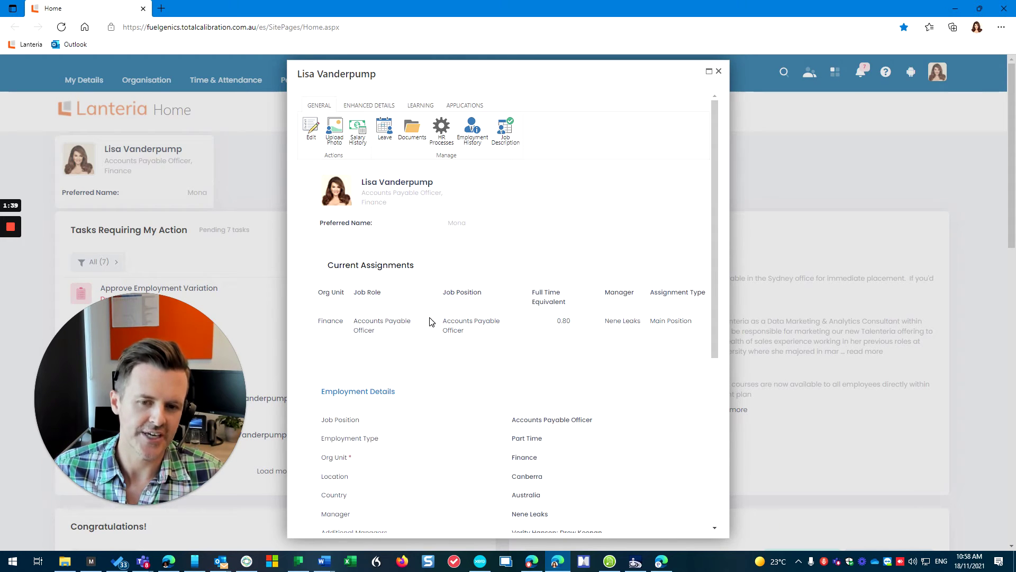
{"action": "left_click", "coordinate": [314, 131]}
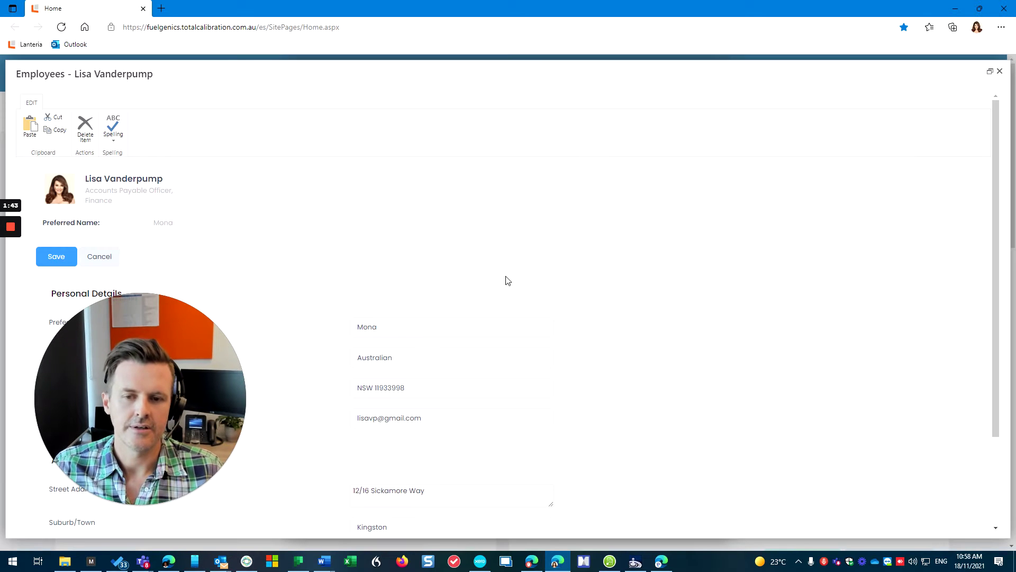
{"action": "left_click", "coordinate": [118, 505]}
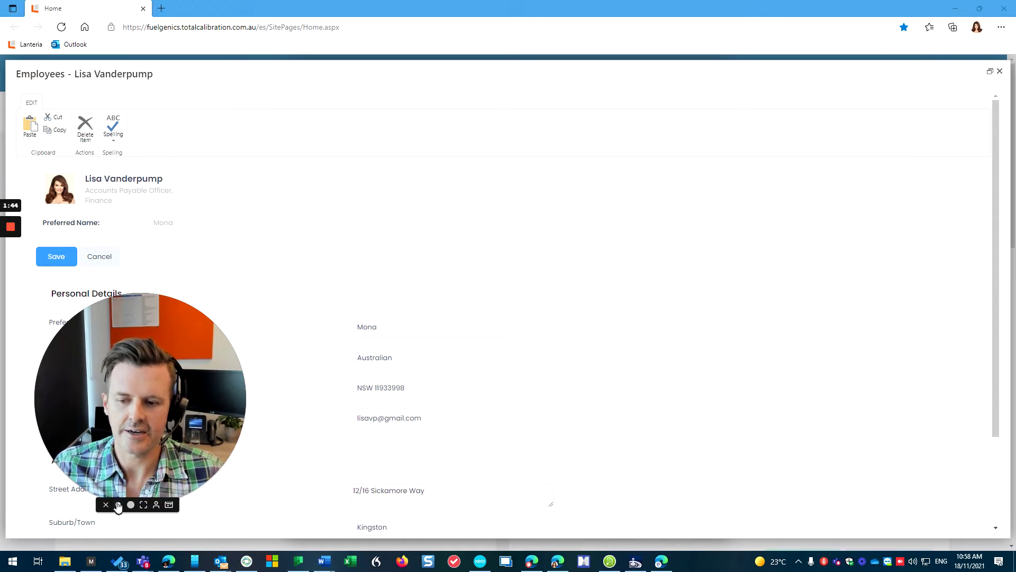
{"action": "left_click_drag", "start_coordinate": [111, 439], "coordinate": [900, 397]}
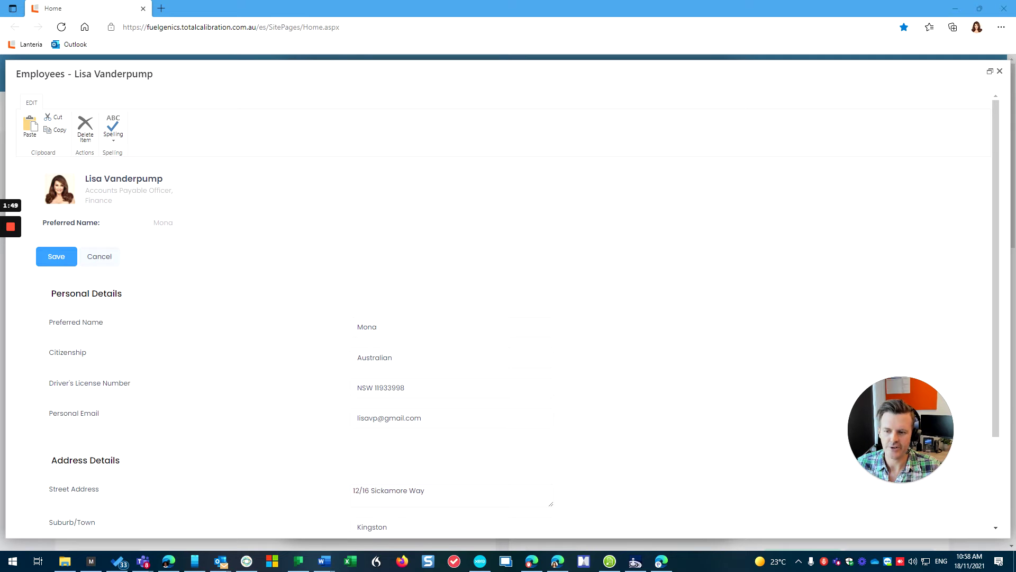
{"action": "scroll", "coordinate": [384, 400], "scroll_direction": "down", "scroll_amount": 1}
{"action": "scroll", "coordinate": [385, 399], "scroll_direction": "down", "scroll_amount": 1}
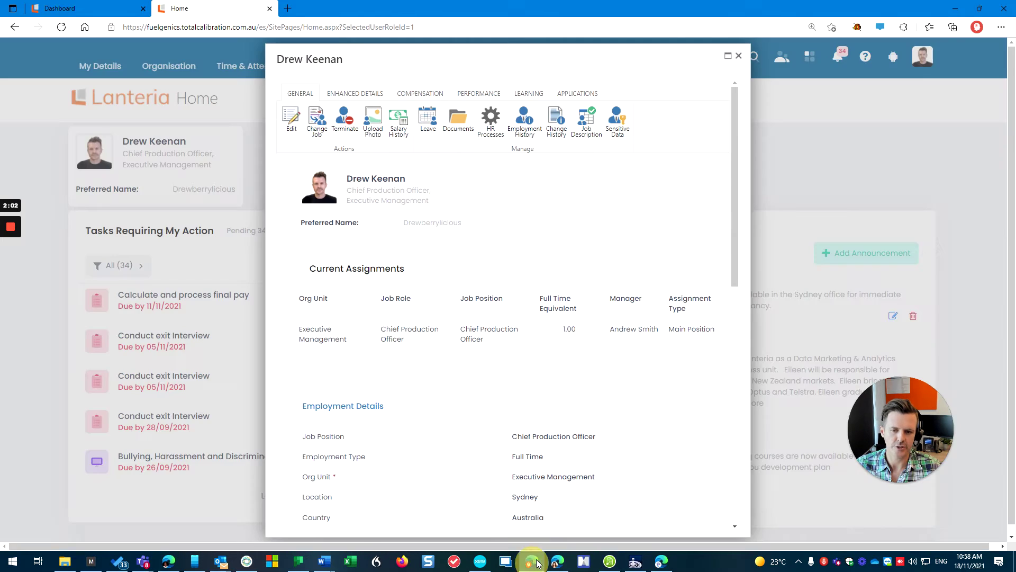
Return to the Chief Production Officer's browser window, close his profile, and switch to the HR role.
{"action": "left_click", "coordinate": [532, 560]}
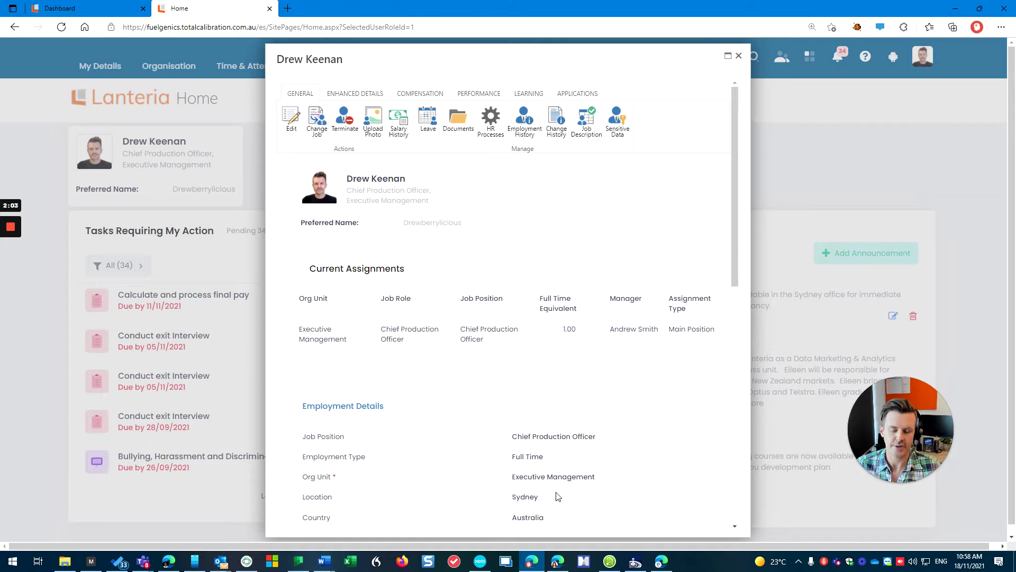
{"action": "left_click", "coordinate": [739, 57]}
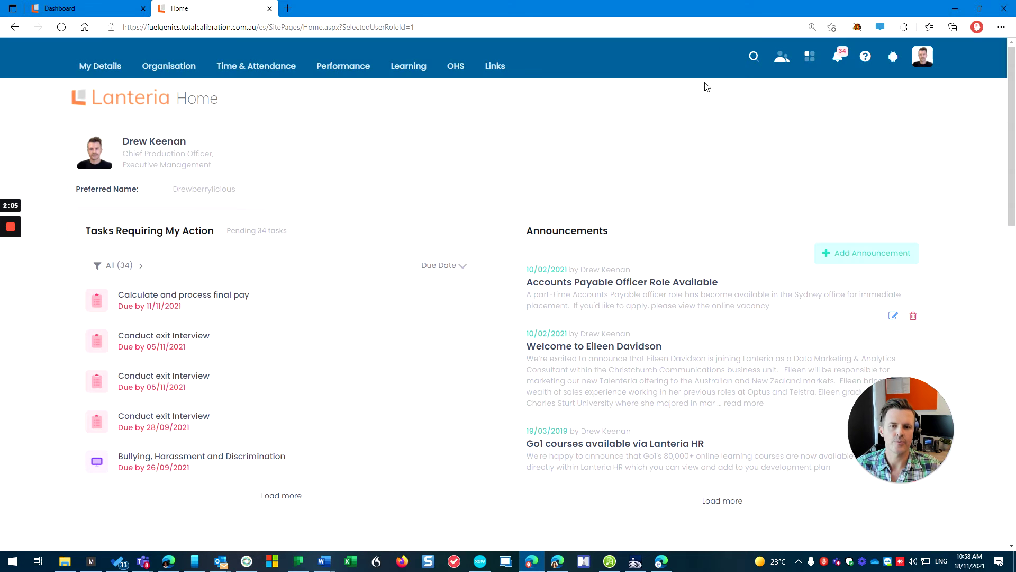
{"action": "left_click", "coordinate": [782, 57]}
{"action": "left_click", "coordinate": [646, 160]}
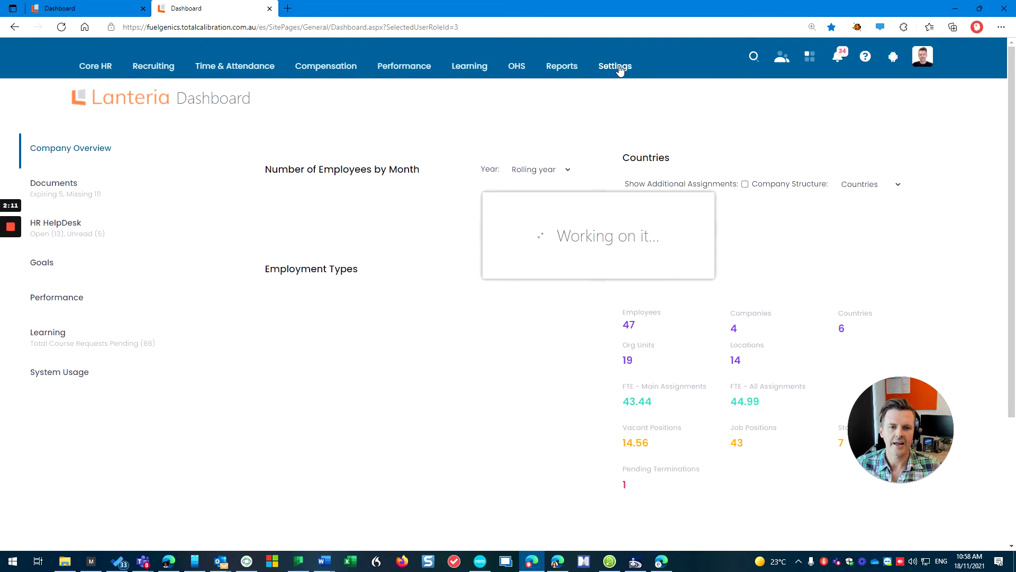
Open the Configuration settings and display the User Interface options under System Settings.
{"action": "left_click", "coordinate": [619, 69]}
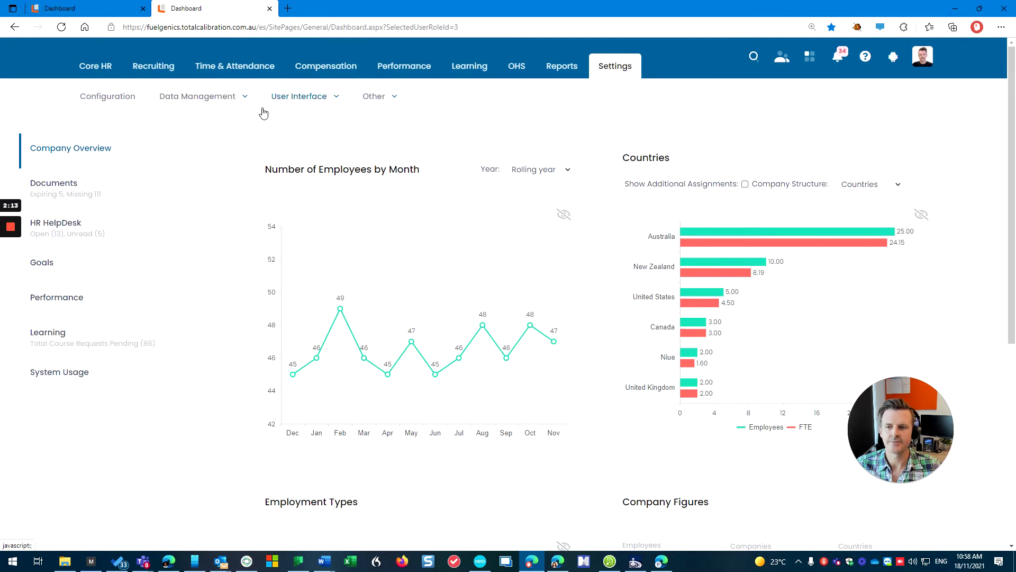
{"action": "left_click", "coordinate": [105, 98]}
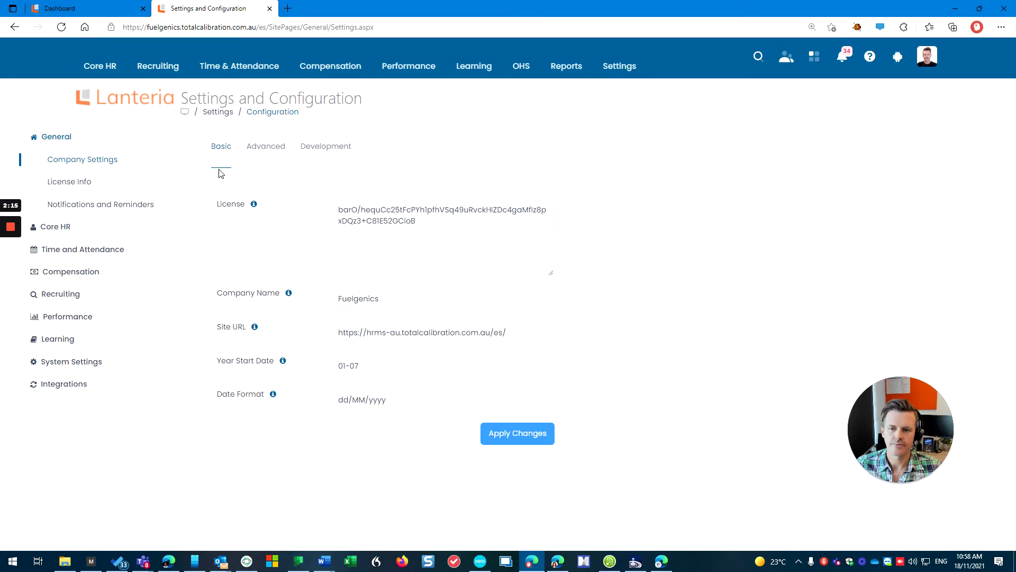
{"action": "left_click", "coordinate": [96, 363]}
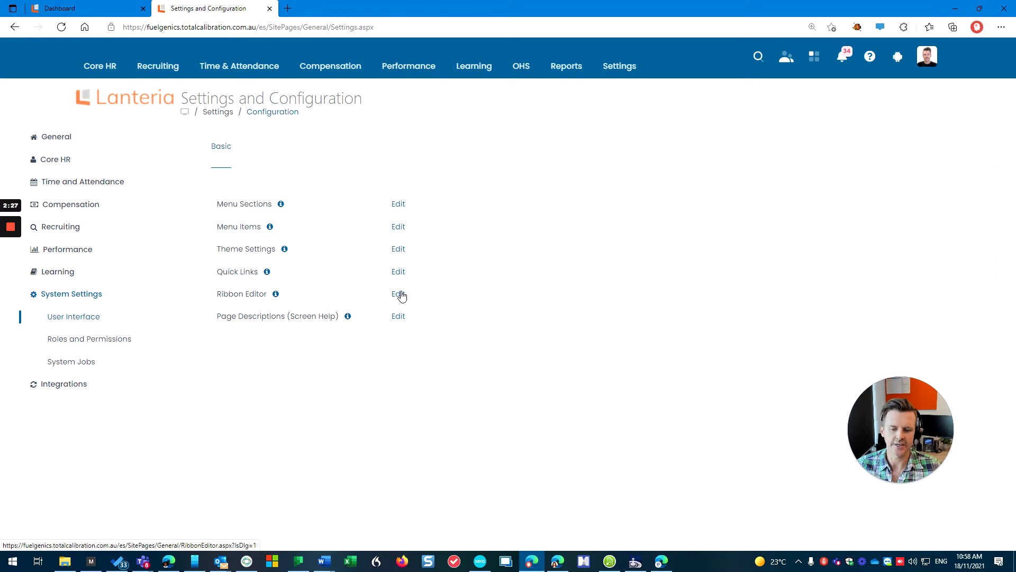
Switch to the Accounts Payable Officer's browser window and cancel the profile edit to go back to her profile view.
{"action": "key", "text": "super"}
{"action": "left_click", "coordinate": [431, 366]}
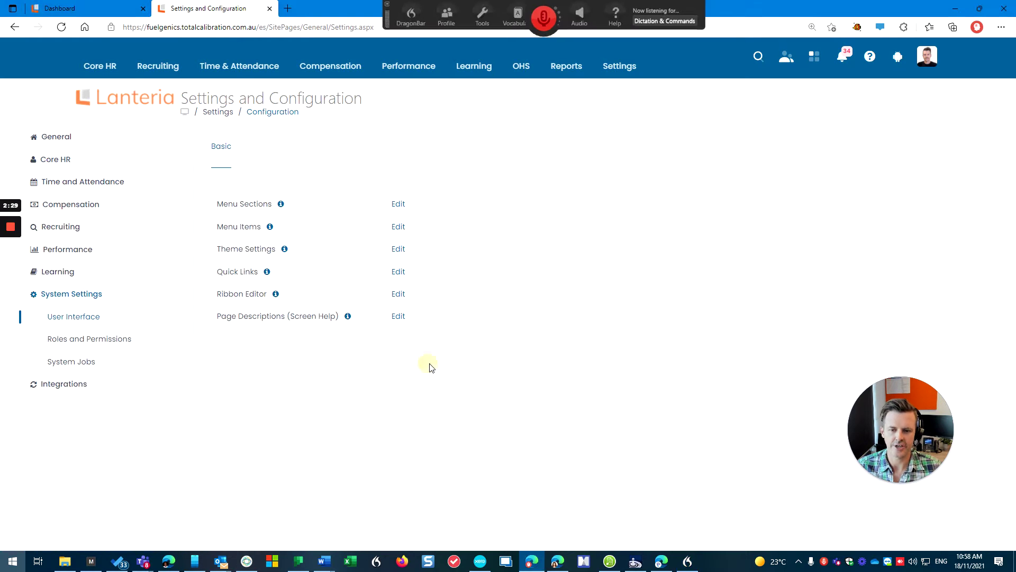
{"action": "key", "text": "super+Tab"}
{"action": "key", "text": "Right"}
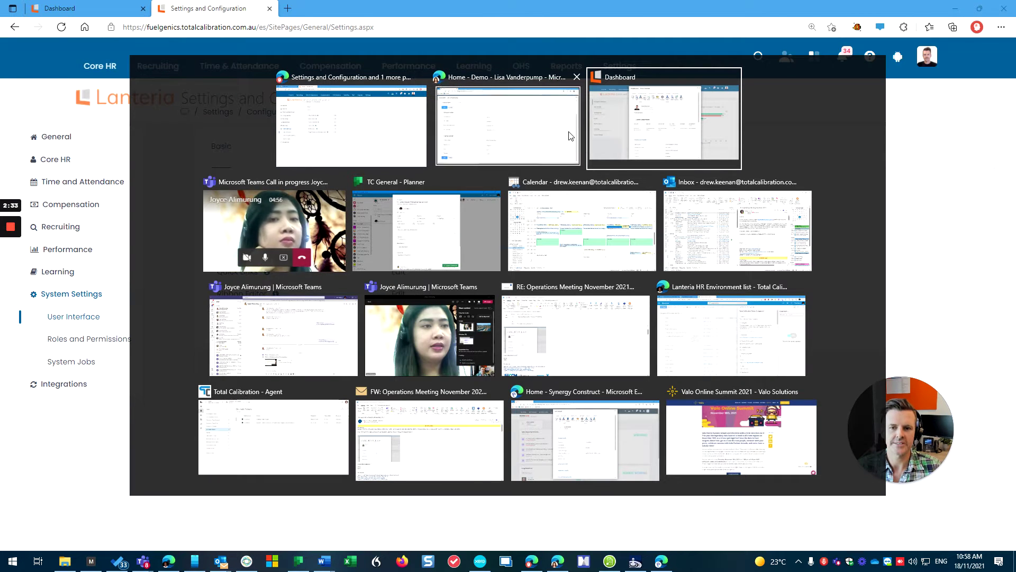
{"action": "left_click", "coordinate": [550, 132]}
{"action": "left_click", "coordinate": [99, 143]}
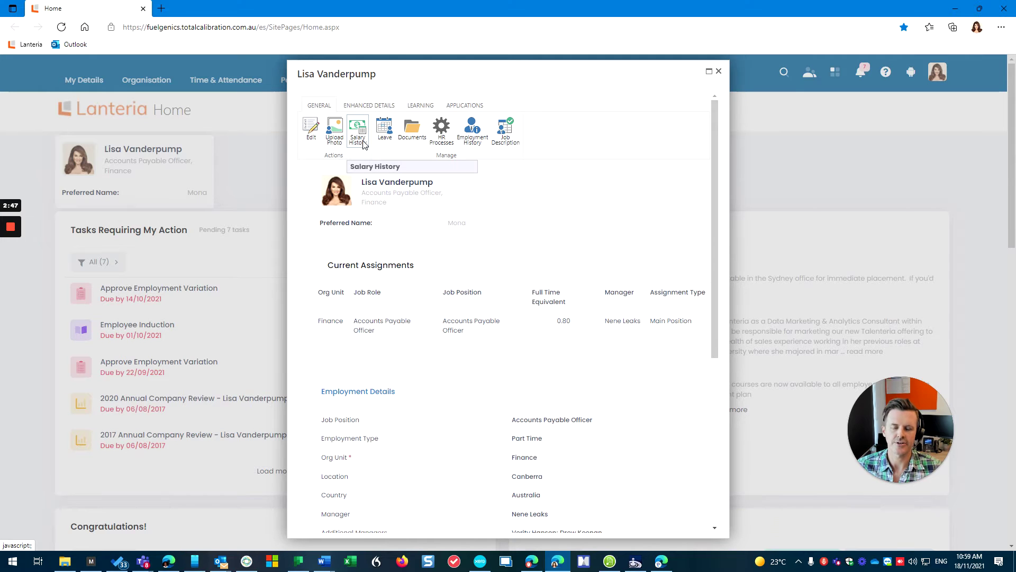
Return to the Settings and Configuration window and open the Ribbon Editor in a new browser tab.
{"action": "key", "text": "alt+Tab"}
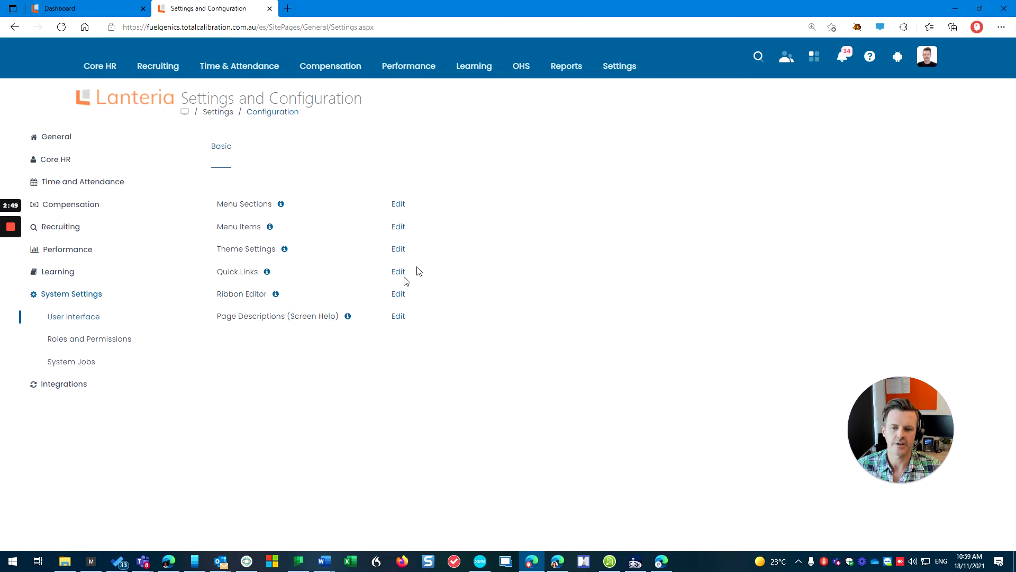
{"action": "right_click", "coordinate": [397, 295]}
{"action": "left_click", "coordinate": [424, 306]}
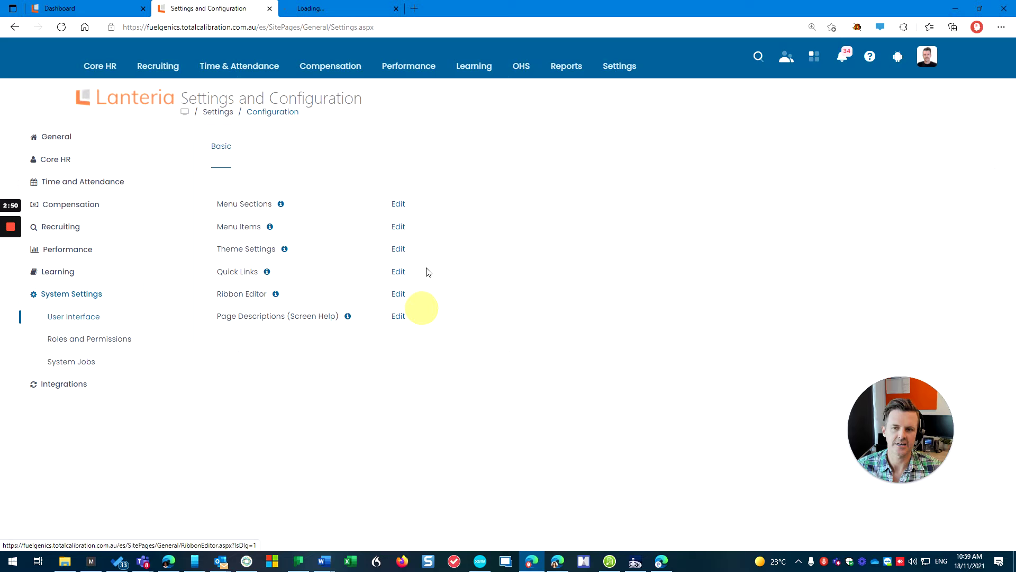
{"action": "left_click", "coordinate": [344, 12]}
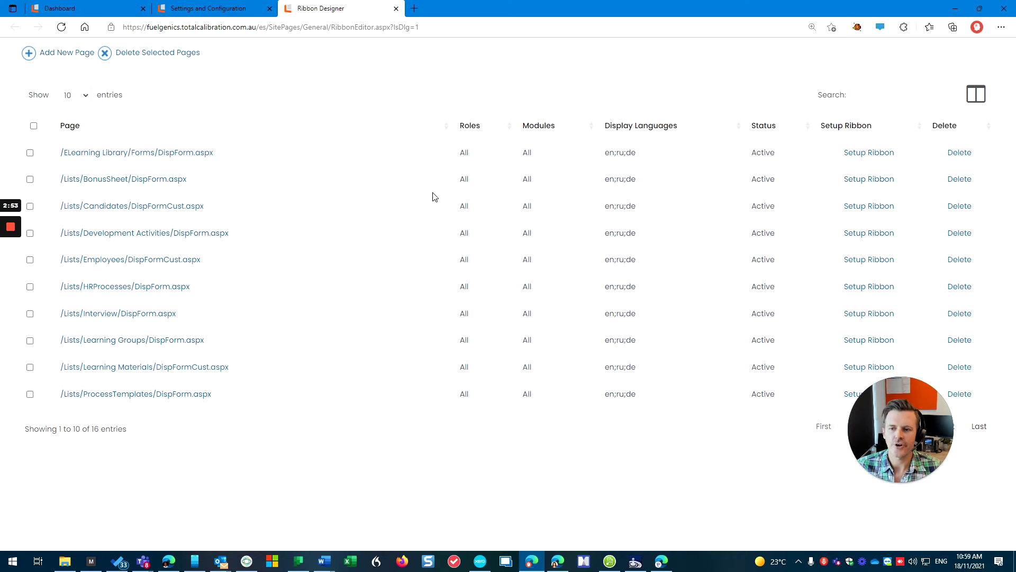
Search the ribbon pages for "empl" and open the ribbon setup for /Lists/Employees/DispFormCust.aspx.
{"action": "left_click", "coordinate": [841, 97]}
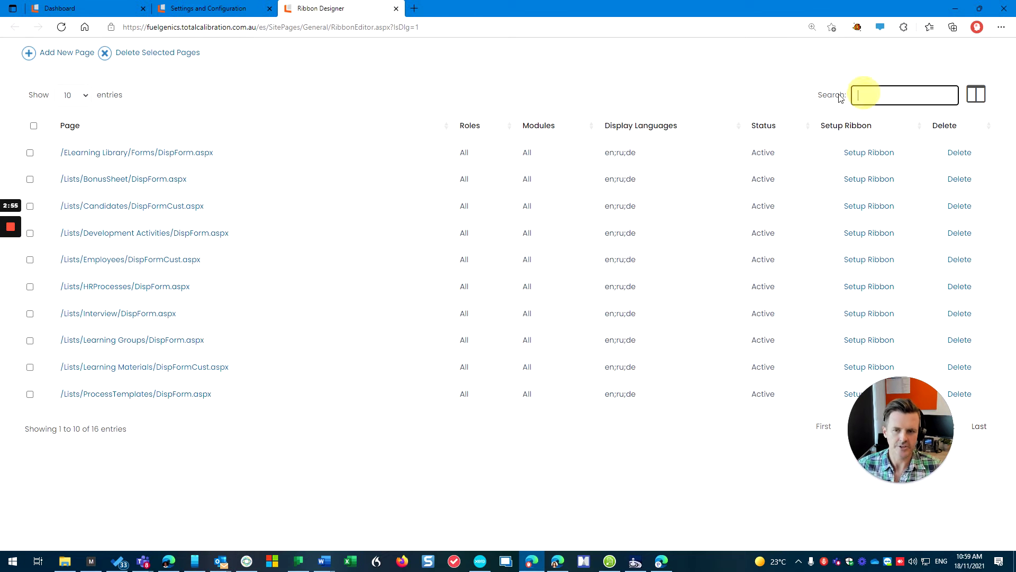
{"action": "type", "text": "empl"}
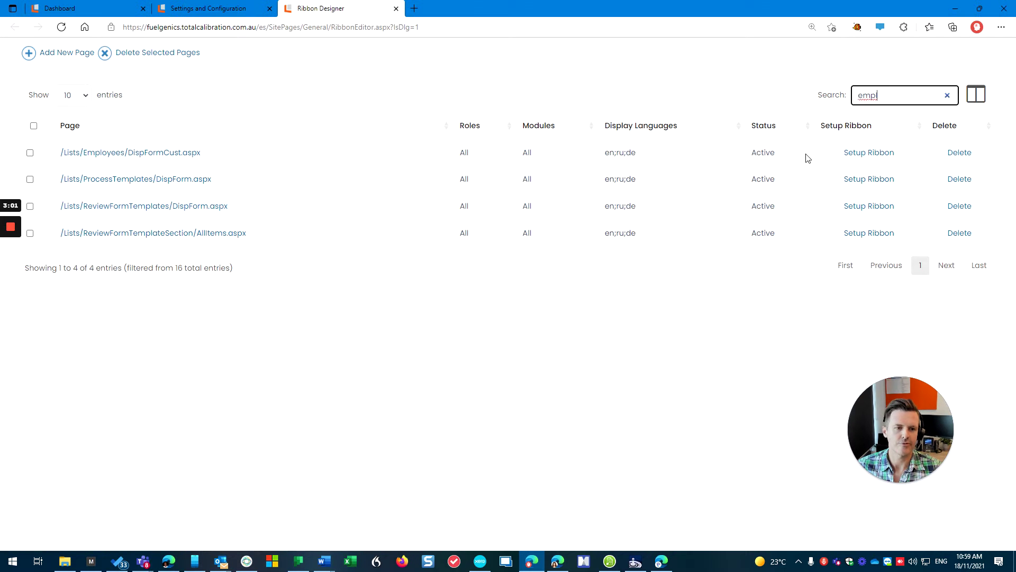
{"action": "left_click", "coordinate": [871, 155]}
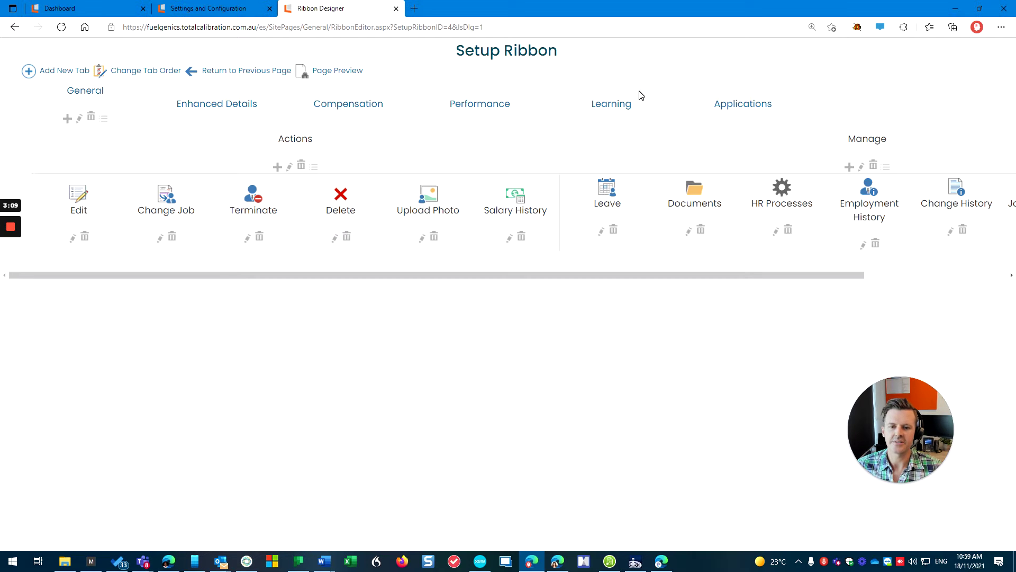
Remove the ES Employee role from the Salary History ribbon action and save the action.
{"action": "left_click", "coordinate": [509, 238]}
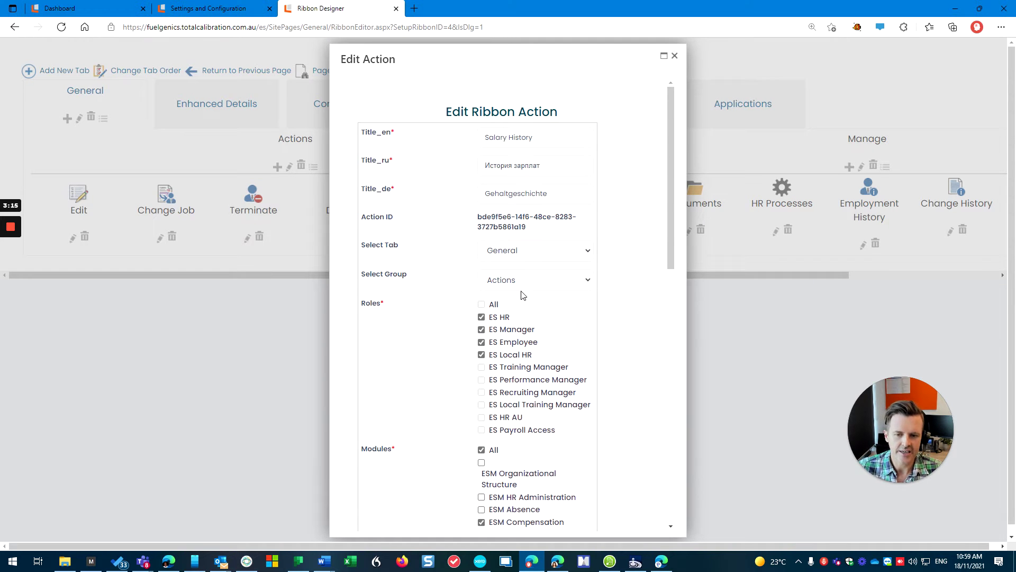
{"action": "left_click_drag", "start_coordinate": [385, 304], "coordinate": [363, 303]}
{"action": "scroll", "coordinate": [489, 318], "scroll_direction": "down", "scroll_amount": 1}
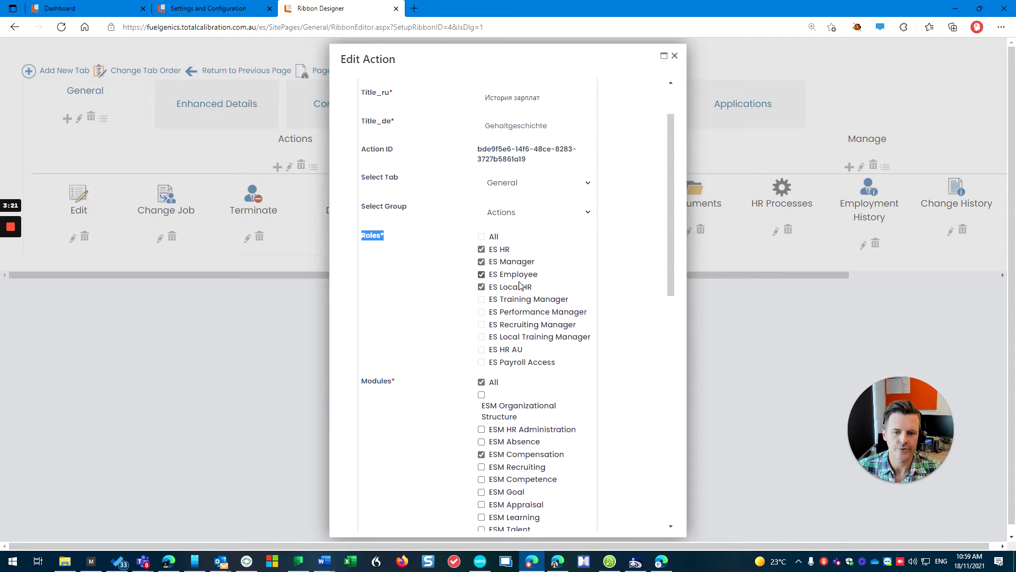
{"action": "left_click", "coordinate": [482, 275]}
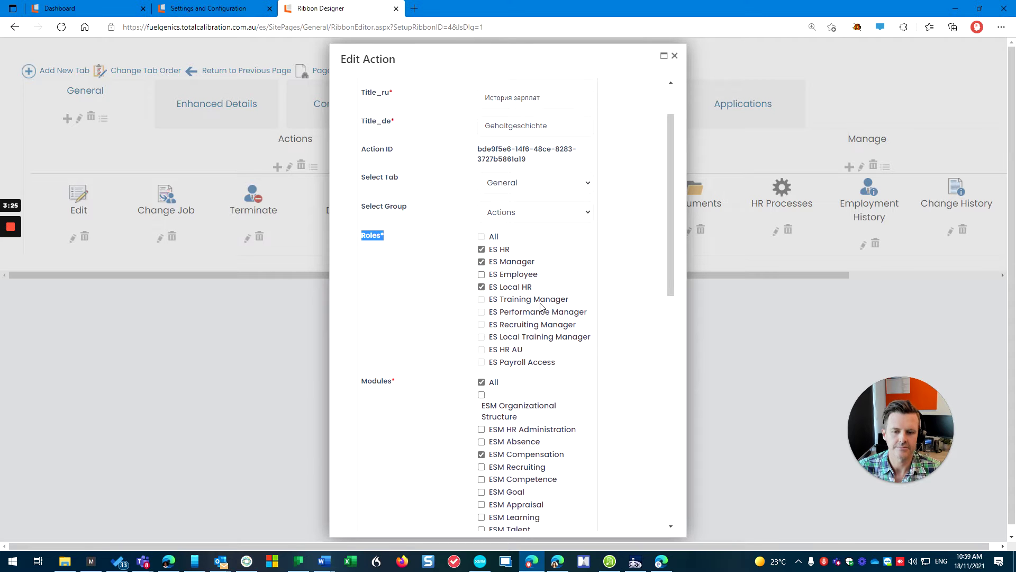
{"action": "scroll", "coordinate": [602, 365], "scroll_direction": "down", "scroll_amount": 10}
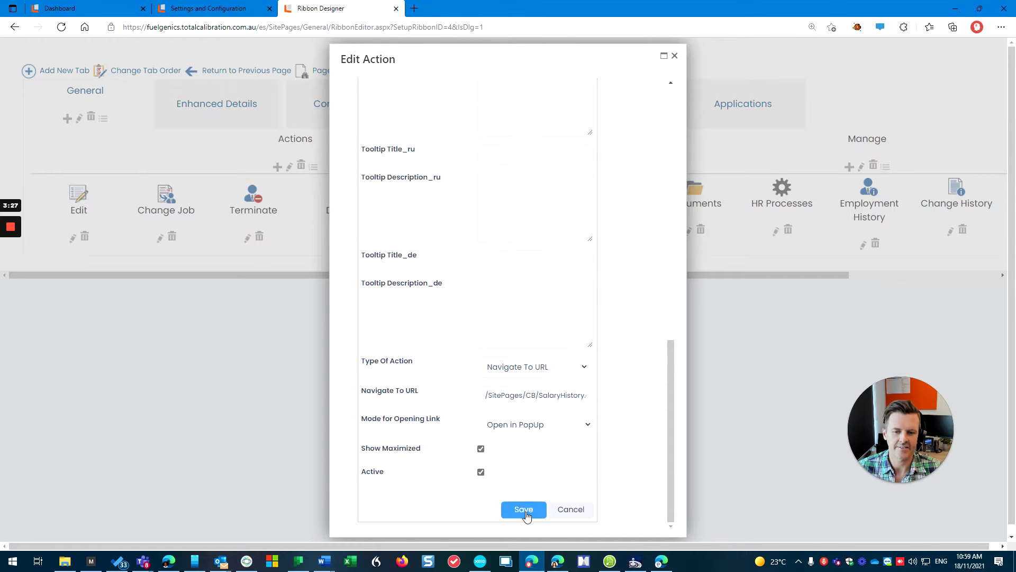
{"action": "left_click", "coordinate": [523, 509]}
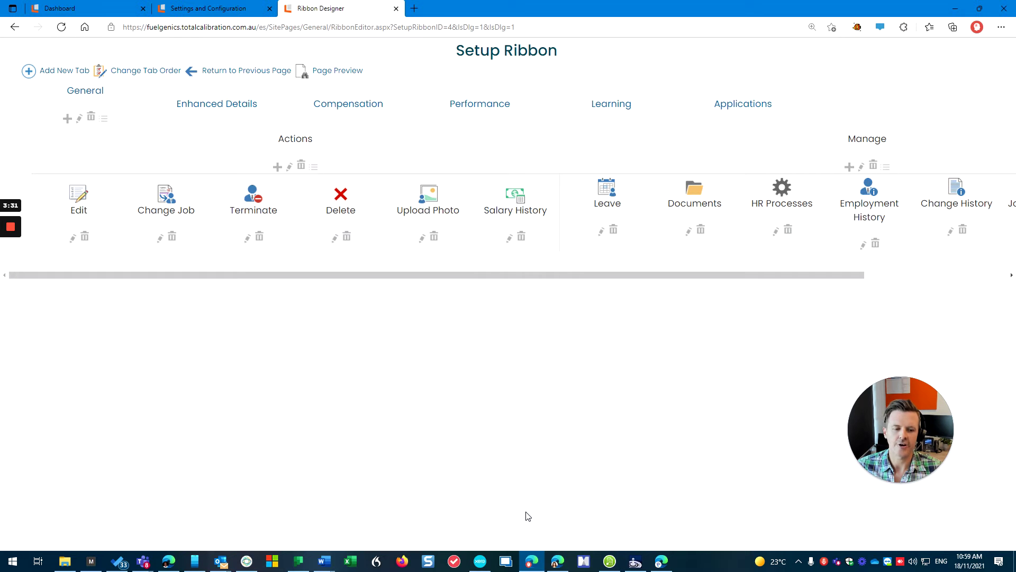
Switch to the Accounts Payable Officer's browser window and refresh her profile frame to check the ribbon.
{"action": "left_click", "coordinate": [557, 560]}
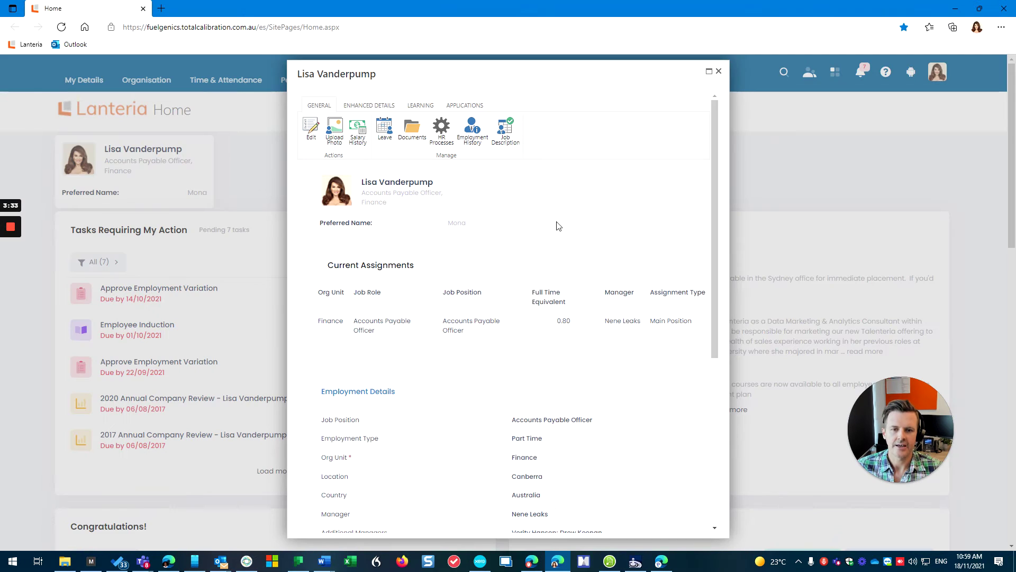
{"action": "right_click", "coordinate": [578, 140]}
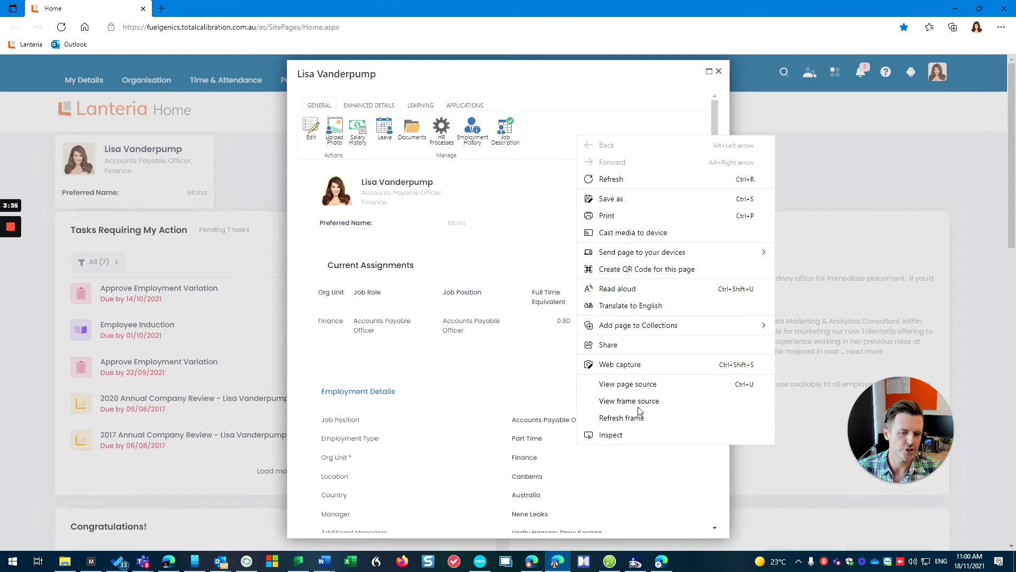
{"action": "left_click", "coordinate": [621, 418]}
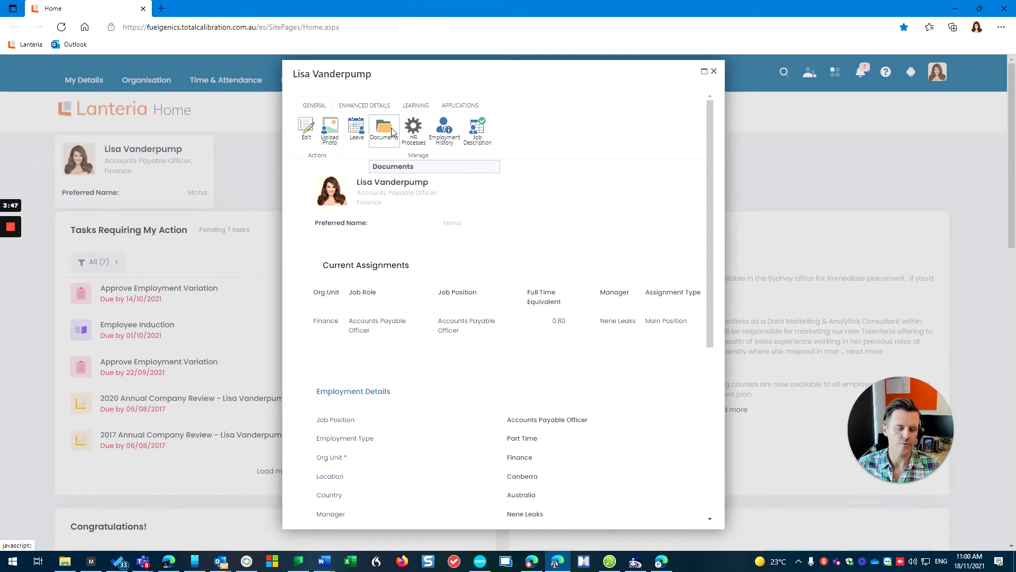
Return to the Ribbon Designer, re-enable the ES Employee role for the Salary History action, and save it.
{"action": "key", "text": "alt+Tab"}
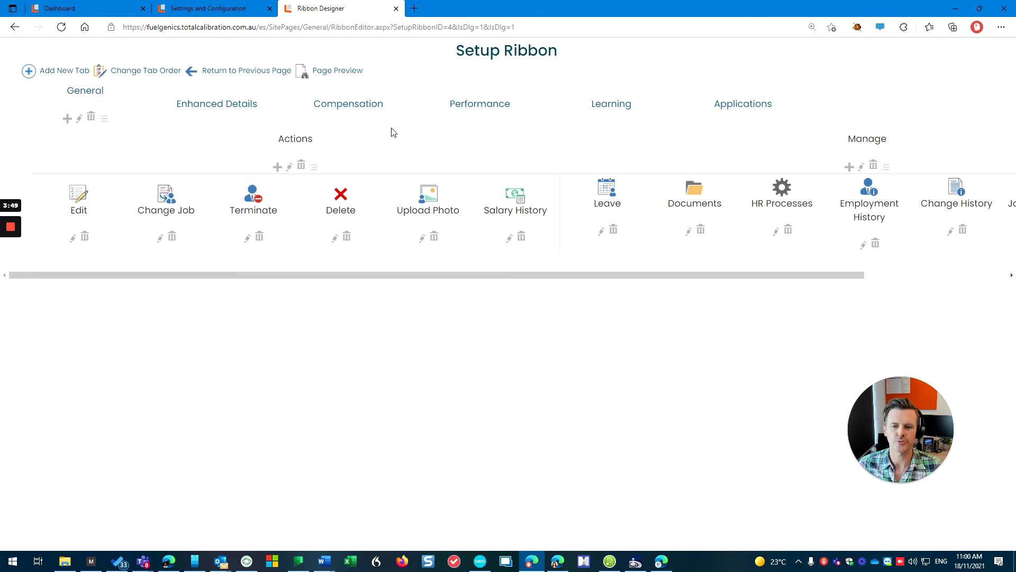
{"action": "left_click", "coordinate": [509, 238]}
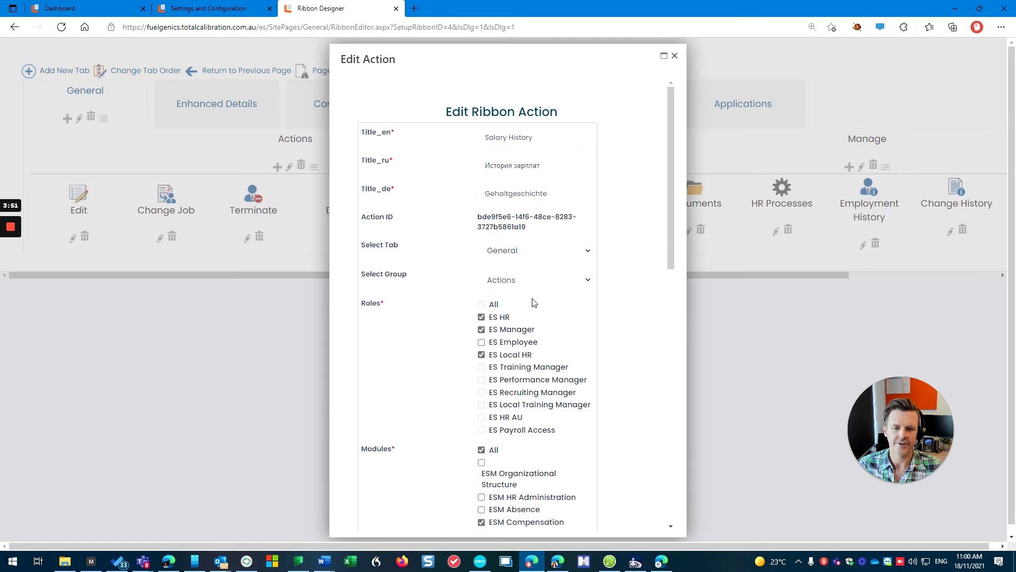
{"action": "left_click", "coordinate": [481, 342]}
{"action": "scroll", "coordinate": [662, 431], "scroll_direction": "down", "scroll_amount": 10}
{"action": "scroll", "coordinate": [662, 431], "scroll_direction": "down", "scroll_amount": 5}
{"action": "left_click", "coordinate": [526, 509]}
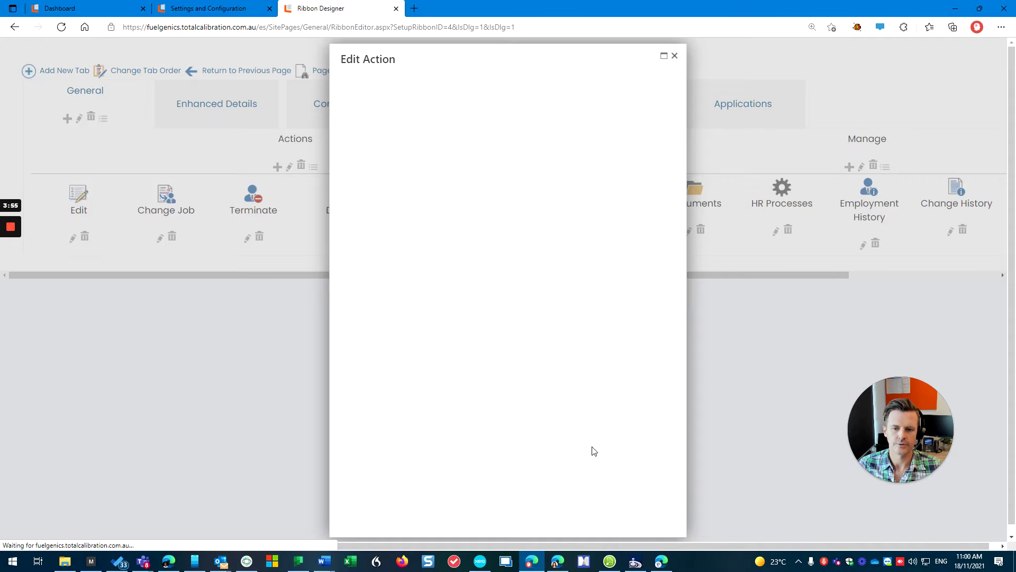
Go back to the Accounts Payable Officer's window and reload her profile frame to recheck the Salary History action.
{"action": "key", "text": "alt+Tab"}
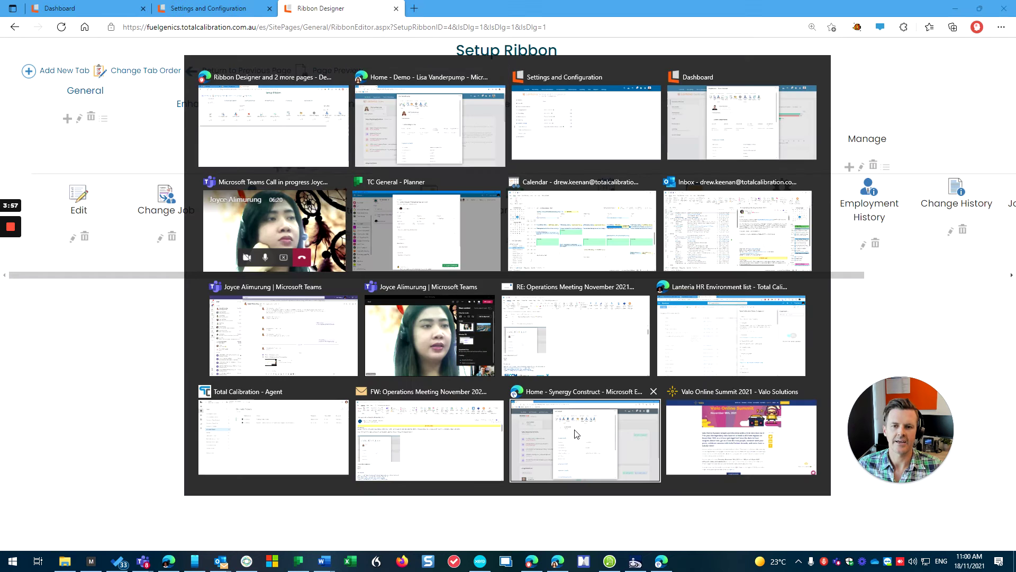
{"action": "right_click", "coordinate": [520, 198]}
{"action": "left_click", "coordinate": [586, 478]}
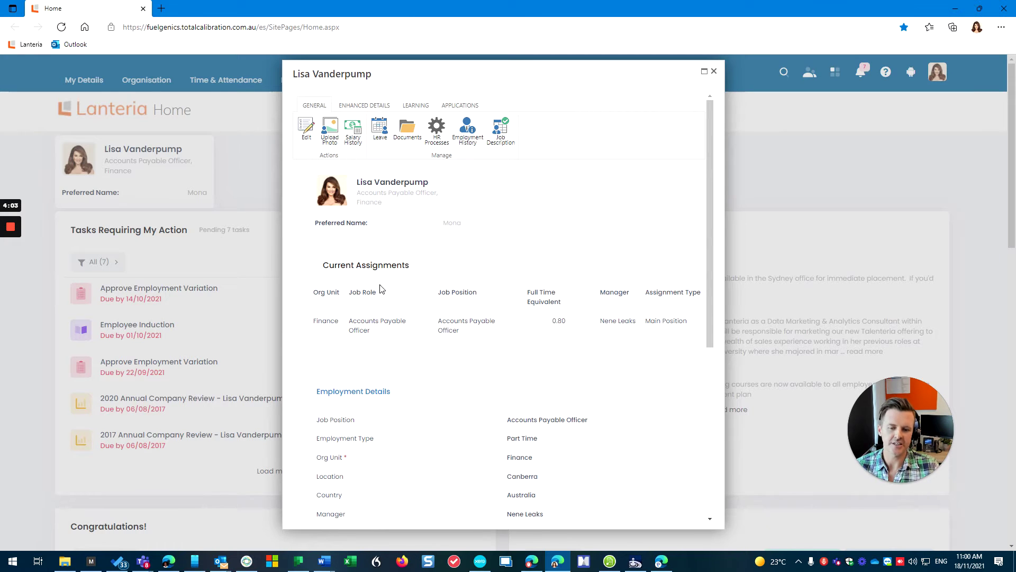
Collapse Employment Details in the employee's profile and examine the Personal Details section, including the Citizenship field.
{"action": "scroll", "coordinate": [427, 355], "scroll_direction": "down", "scroll_amount": 1}
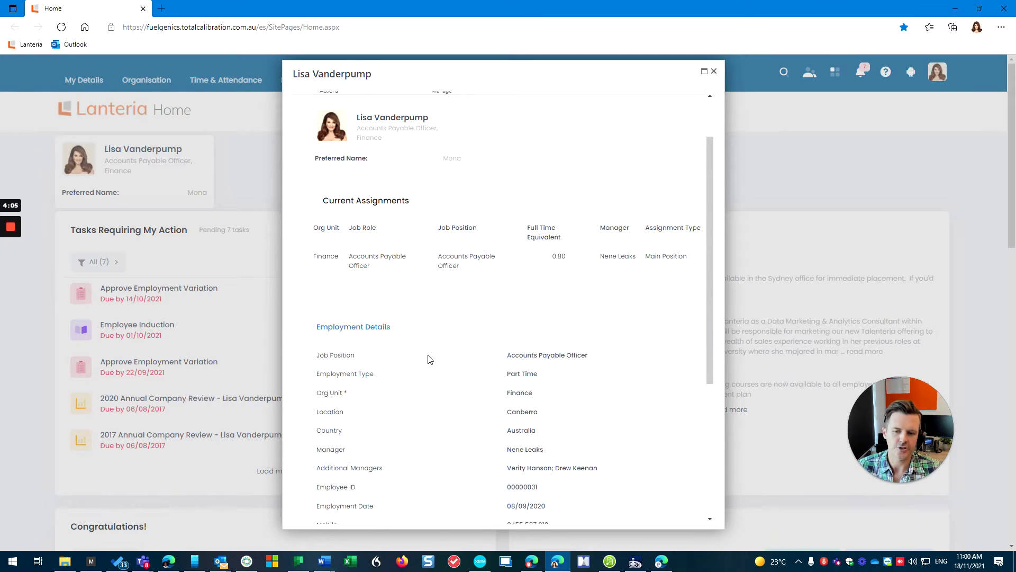
{"action": "scroll", "coordinate": [431, 362], "scroll_direction": "up", "scroll_amount": 1}
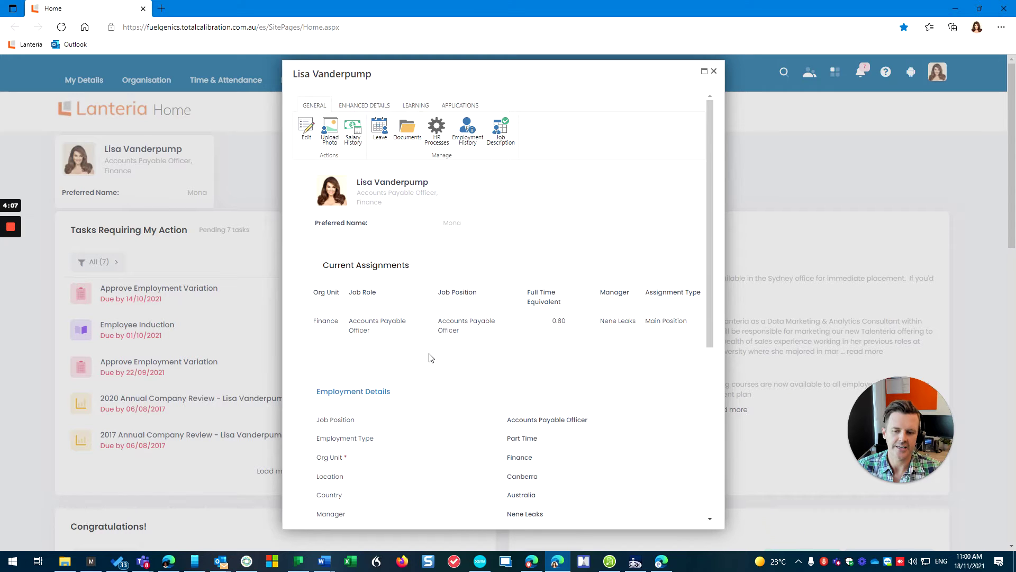
{"action": "scroll", "coordinate": [432, 358], "scroll_direction": "down", "scroll_amount": 1}
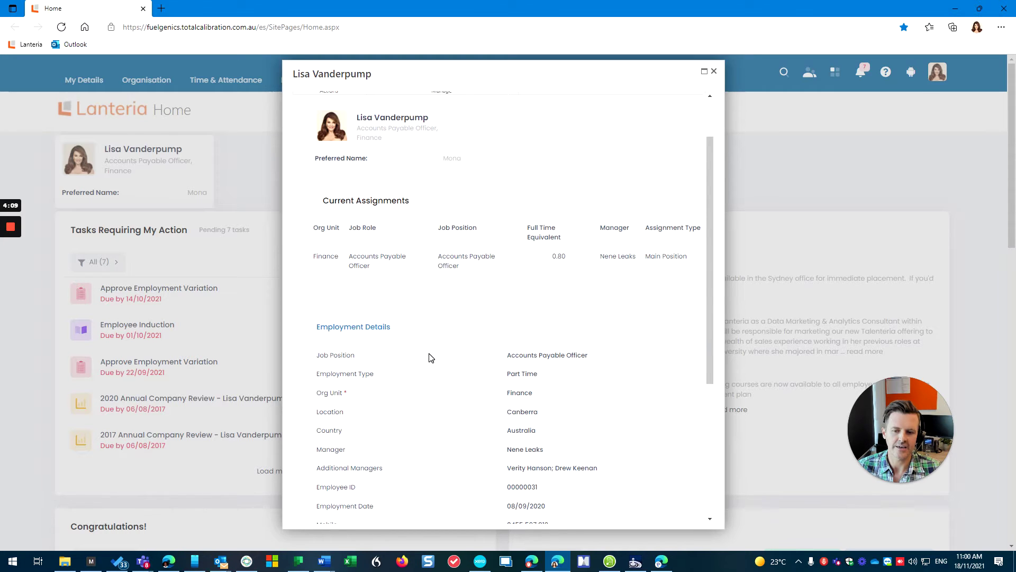
{"action": "scroll", "coordinate": [432, 358], "scroll_direction": "down", "scroll_amount": 1}
{"action": "left_click", "coordinate": [398, 263]}
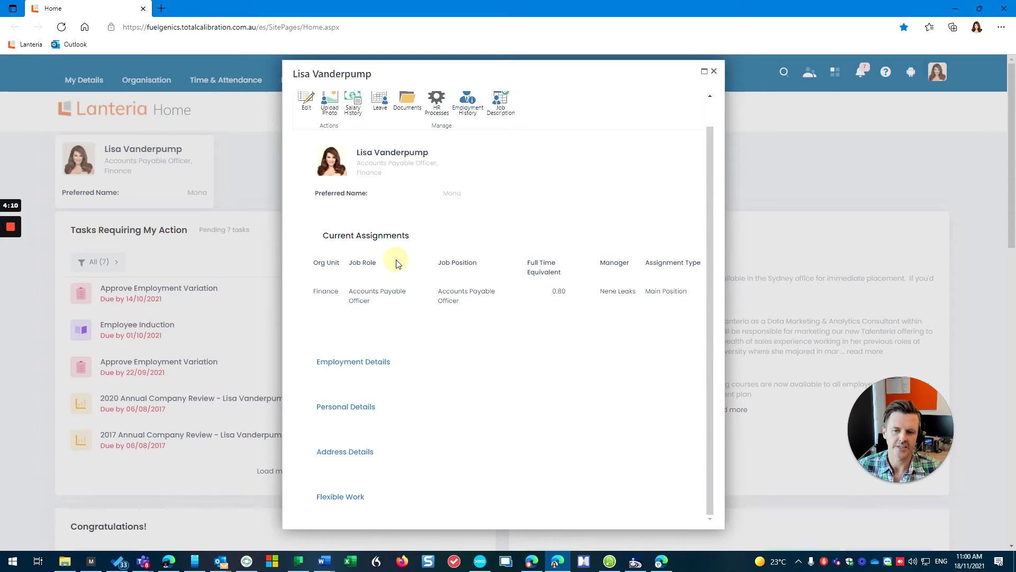
{"action": "left_click", "coordinate": [372, 407]}
{"action": "left_click_drag", "start_coordinate": [535, 380], "coordinate": [317, 377]}
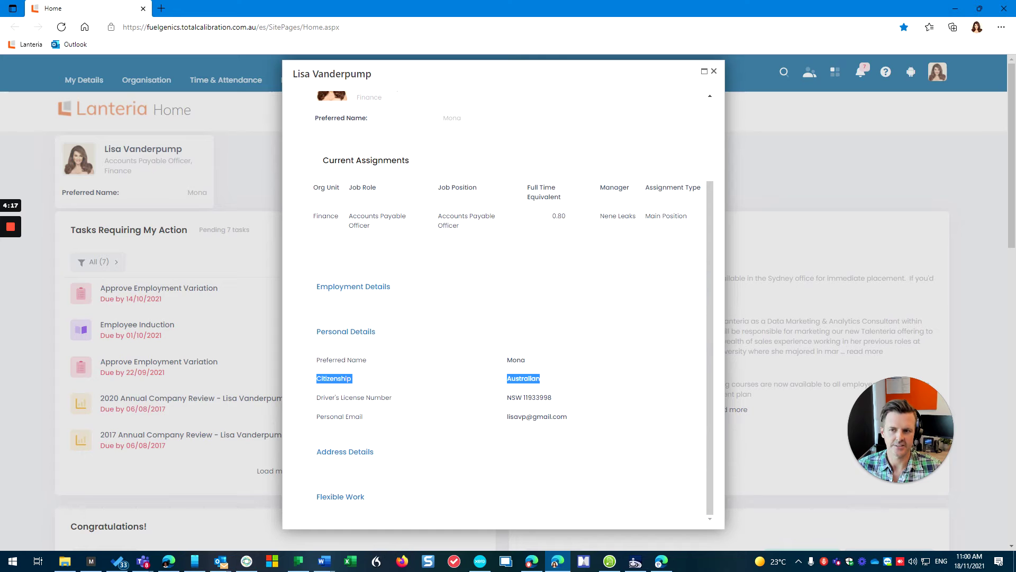
Return to the Settings and Configuration page and display the Employee Database options under Core HR.
{"action": "key", "text": "alt+Tab"}
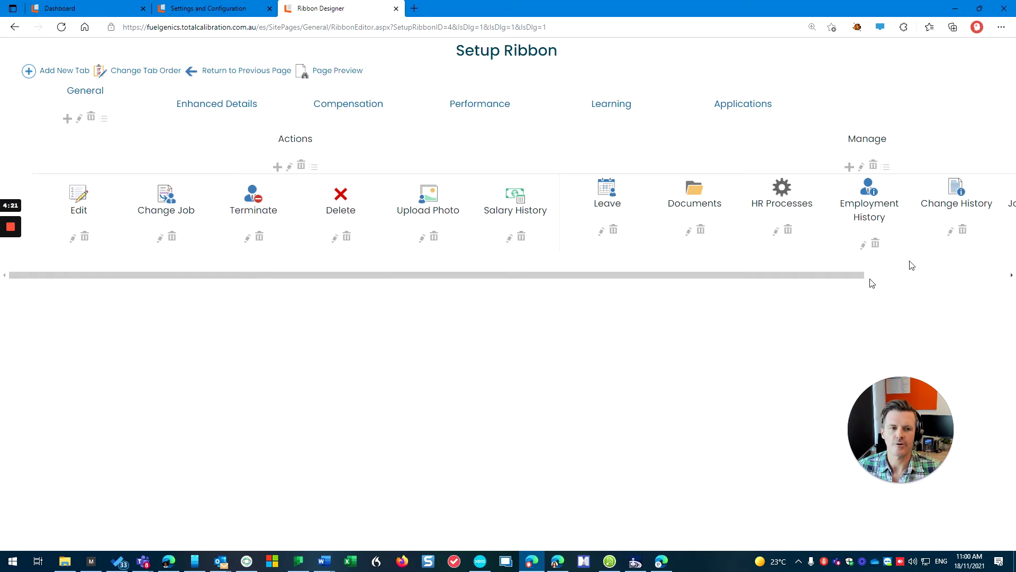
{"action": "left_click", "coordinate": [233, 9]}
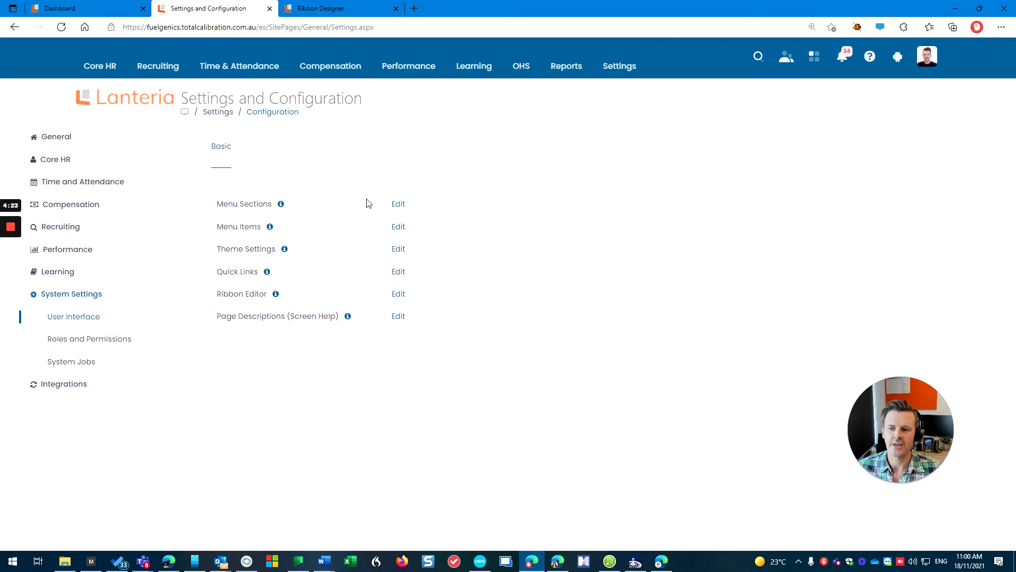
{"action": "left_click", "coordinate": [69, 162]}
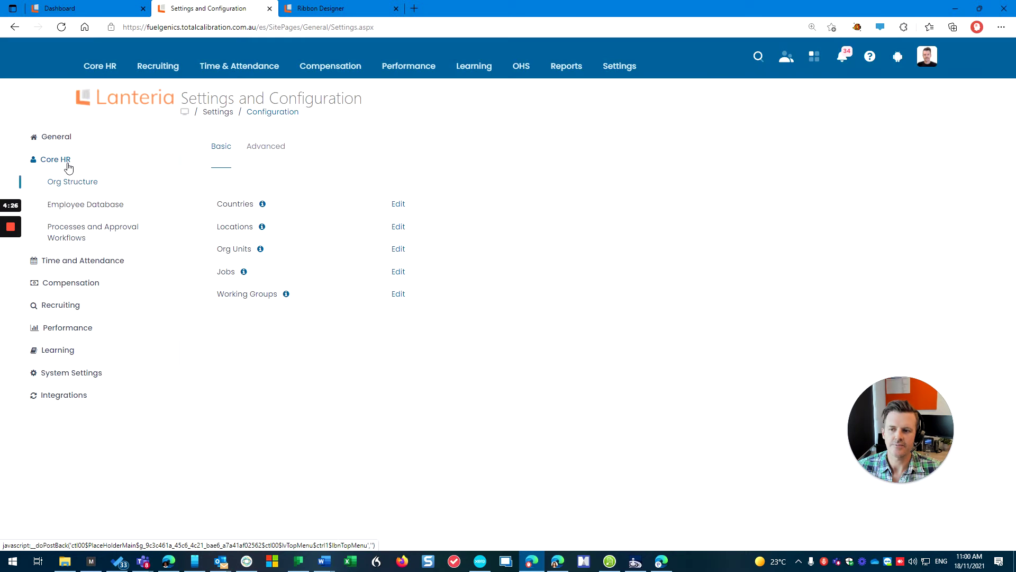
{"action": "left_click", "coordinate": [90, 201]}
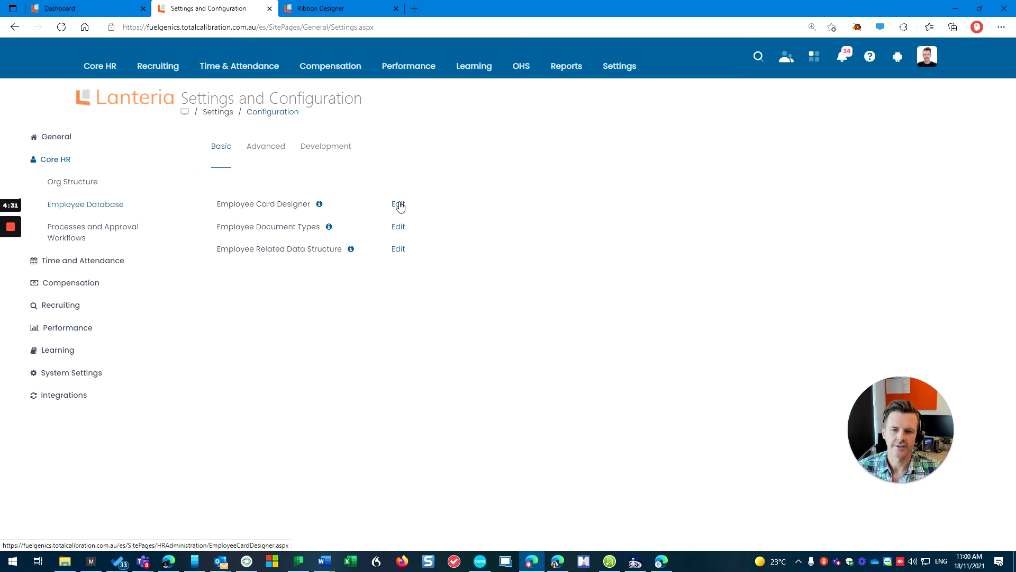
Open the Employee Card Designer from the User Interface settings and review the Employment Details and Personal Details sections.
{"action": "mouse_move", "coordinate": [620, 64]}
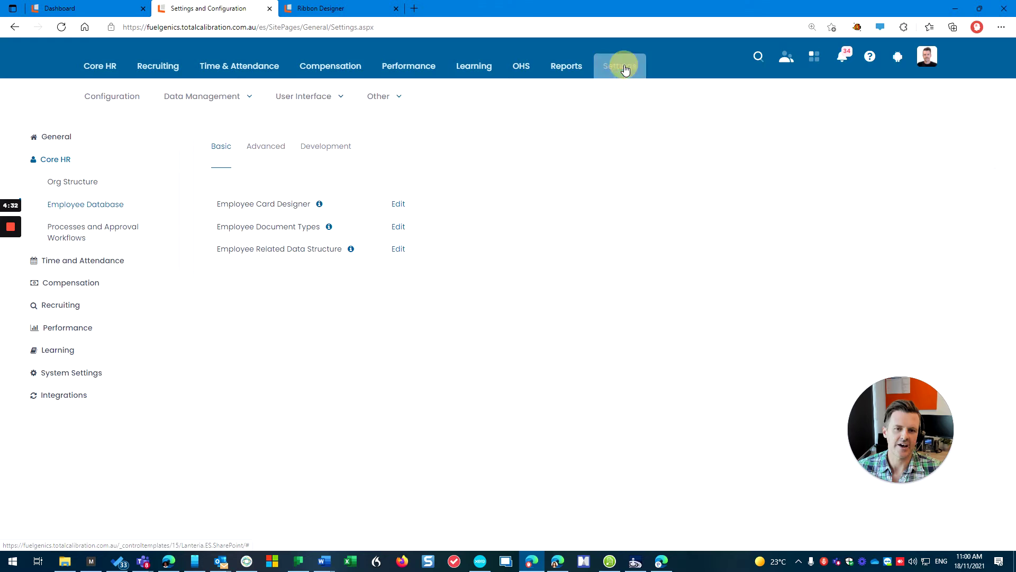
{"action": "left_click", "coordinate": [308, 101]}
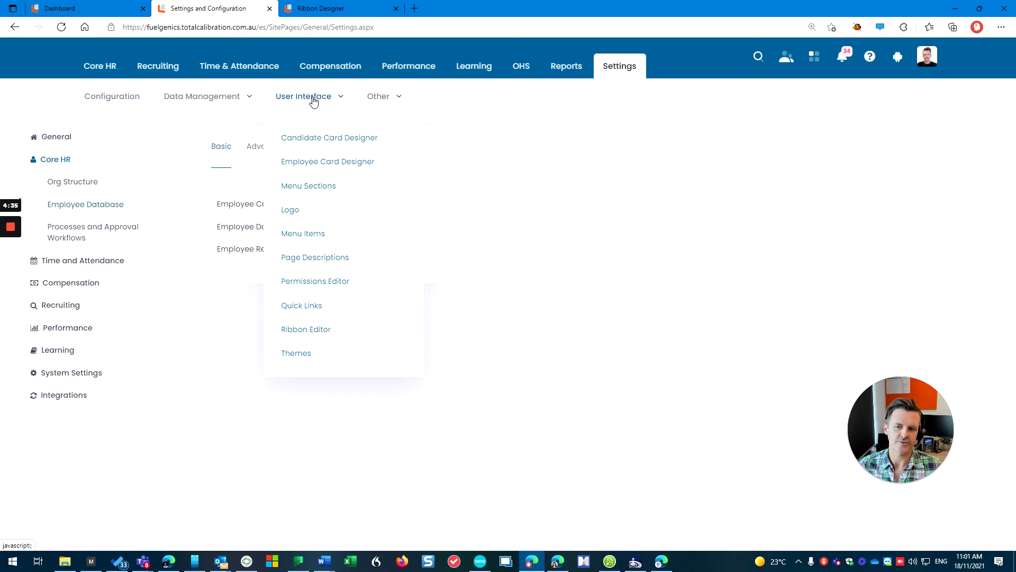
{"action": "left_click", "coordinate": [340, 165]}
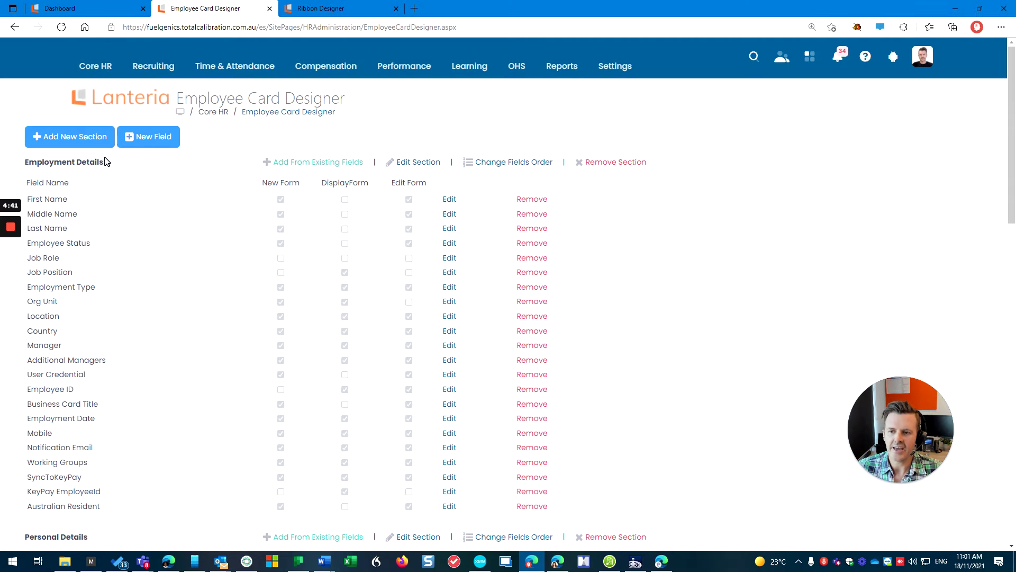
{"action": "left_click_drag", "start_coordinate": [111, 165], "coordinate": [21, 164]}
{"action": "left_click_drag", "start_coordinate": [89, 537], "coordinate": [26, 533]}
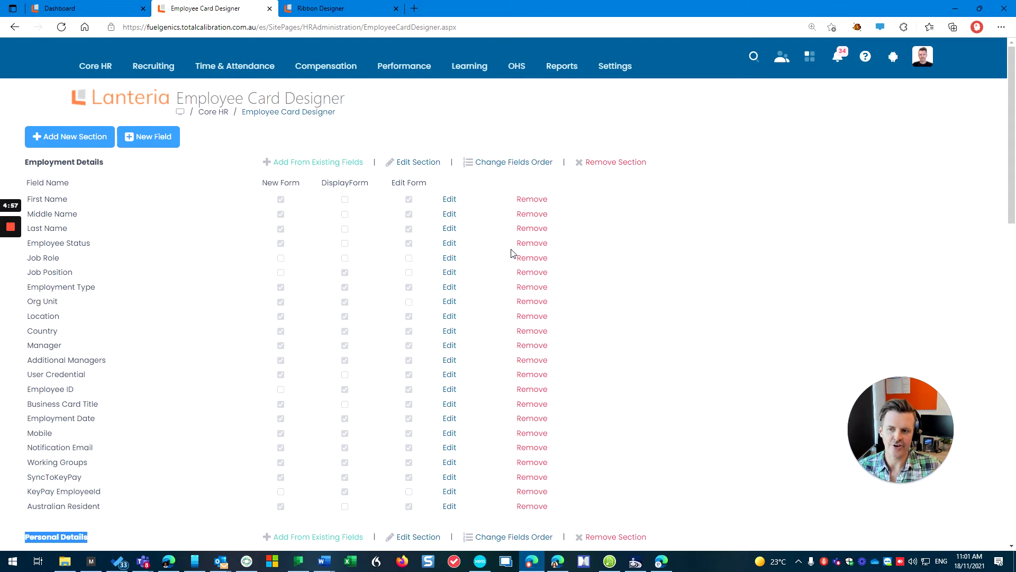
{"action": "scroll", "coordinate": [216, 402], "scroll_direction": "down", "scroll_amount": 3}
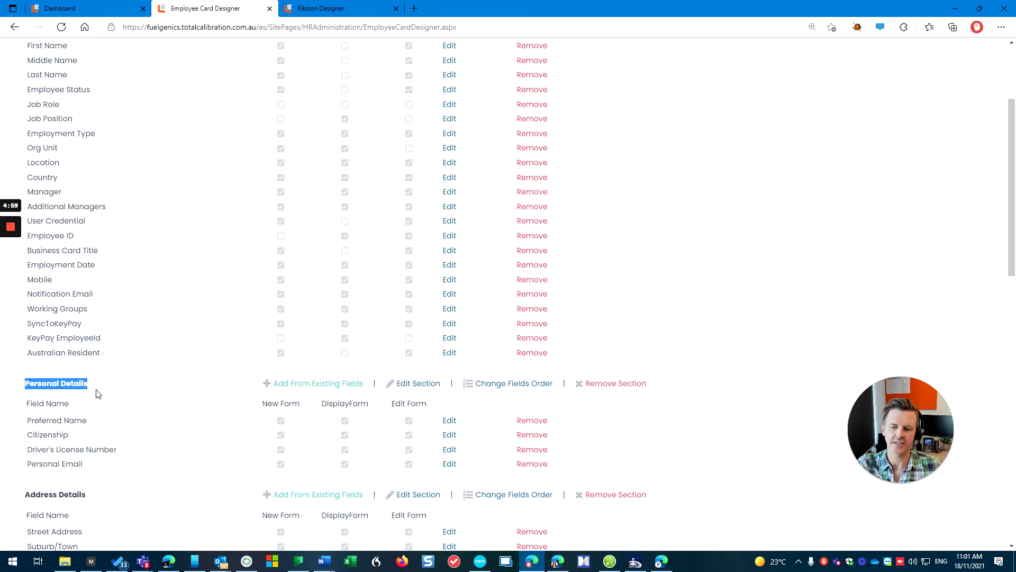
{"action": "left_click", "coordinate": [639, 425]}
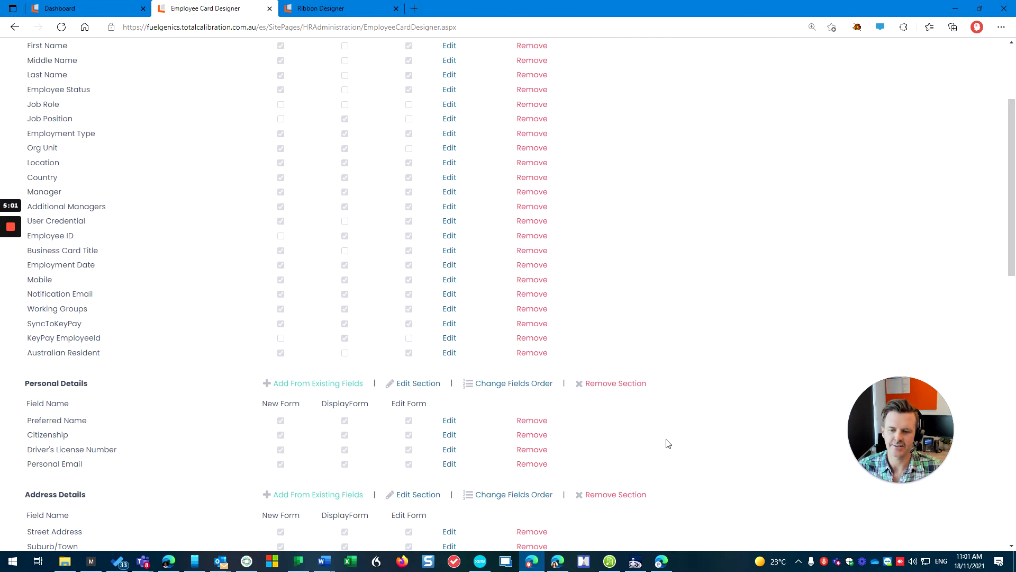
Remove ES Employee from the Edit Roles of the Personal Details section and save the section.
{"action": "left_click", "coordinate": [429, 384]}
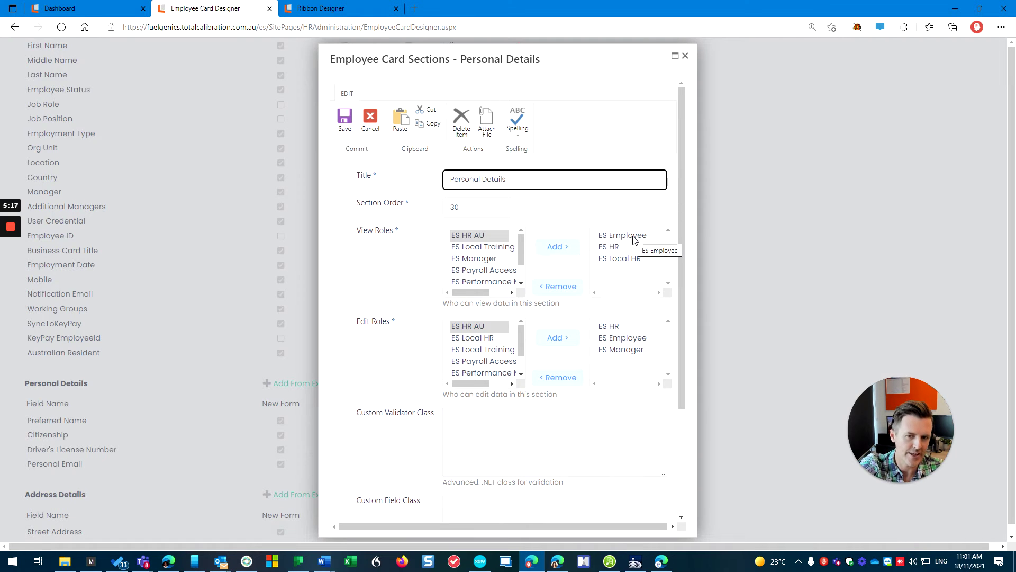
{"action": "left_click", "coordinate": [629, 339]}
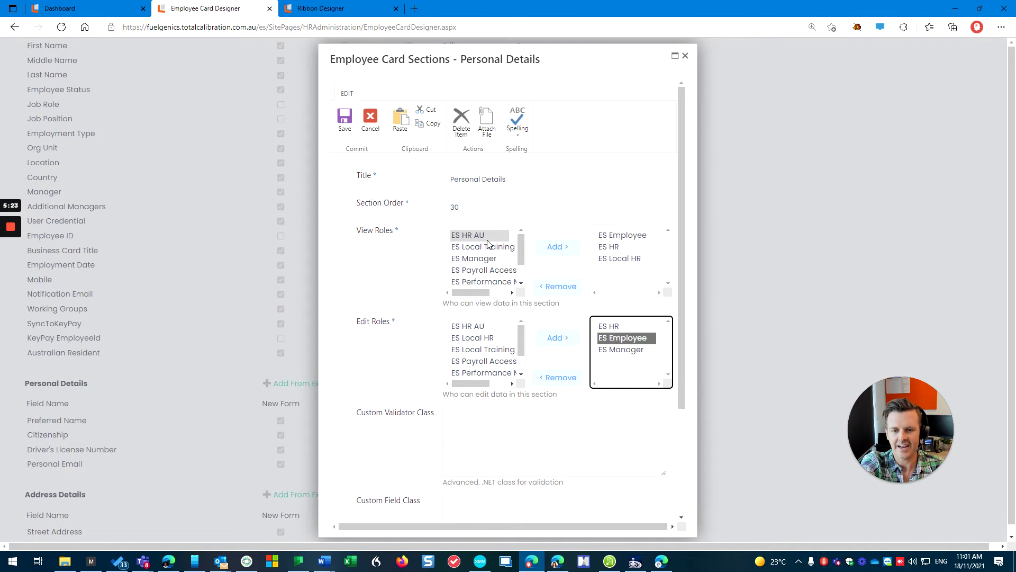
{"action": "left_click", "coordinate": [558, 376]}
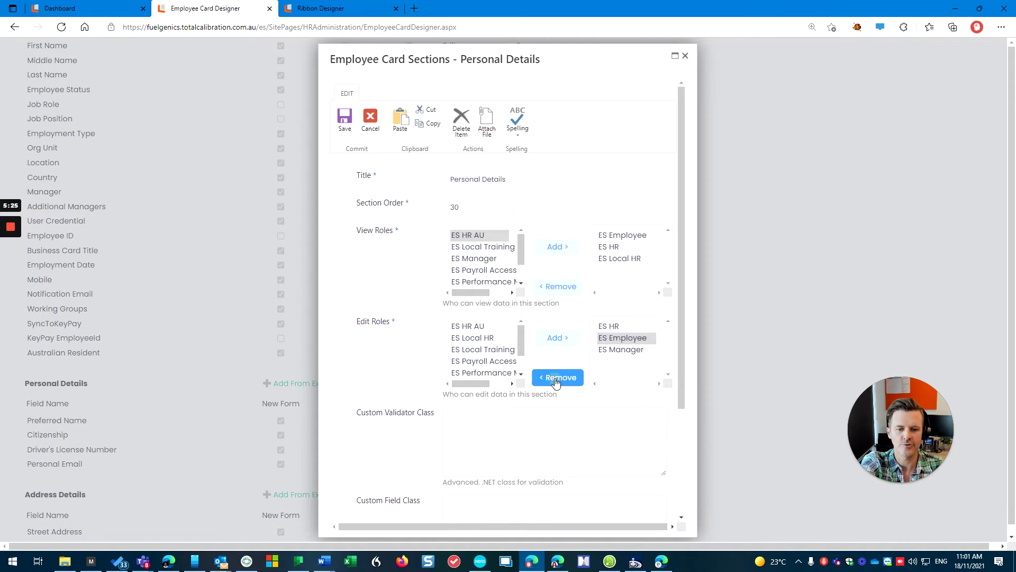
{"action": "left_click", "coordinate": [345, 119]}
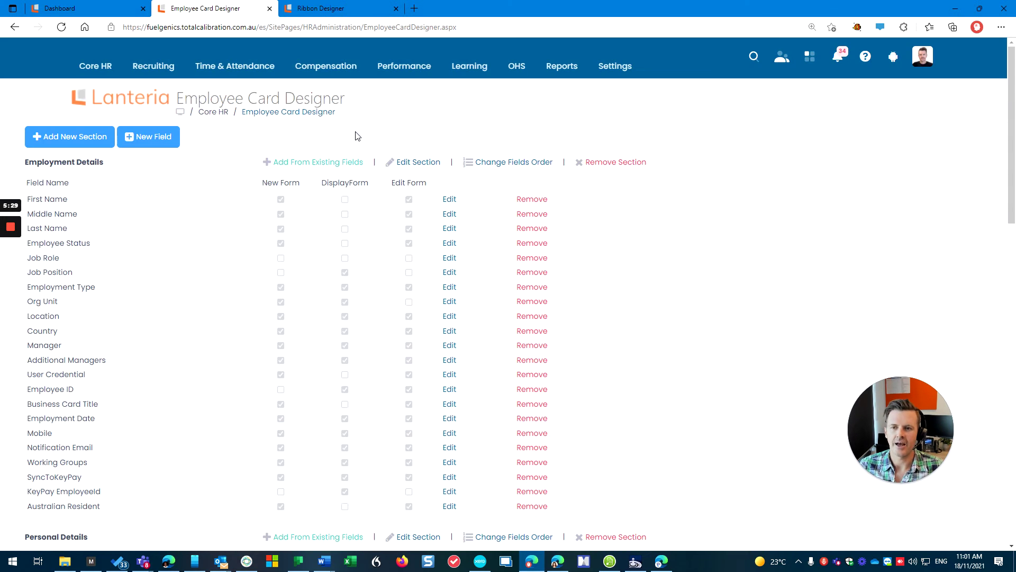
Switch to the employee's profile, open its edit form to check which sections are editable, and cancel without saving.
{"action": "key", "text": "alt+Tab"}
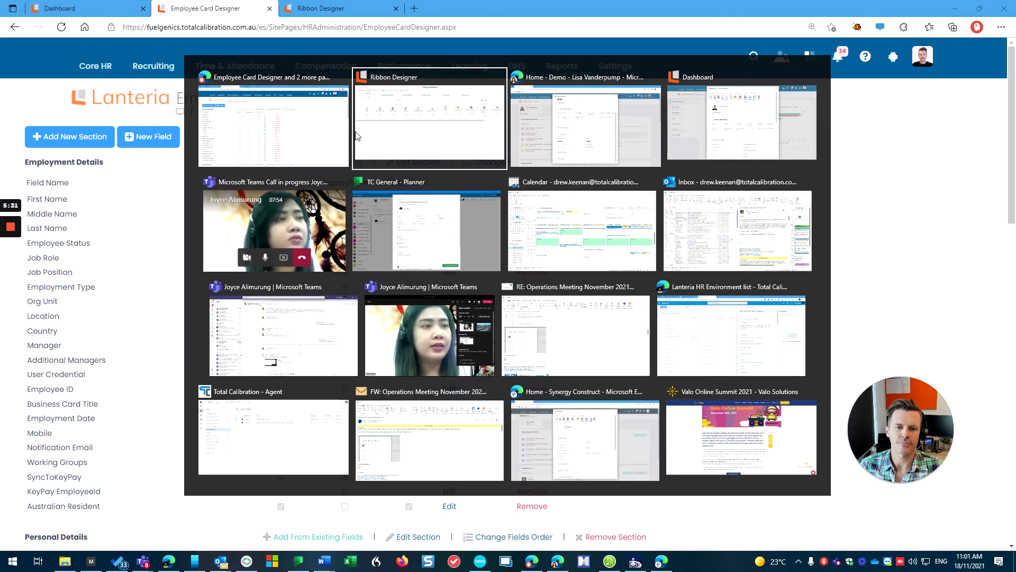
{"action": "scroll", "coordinate": [397, 186], "scroll_direction": "up", "scroll_amount": 2}
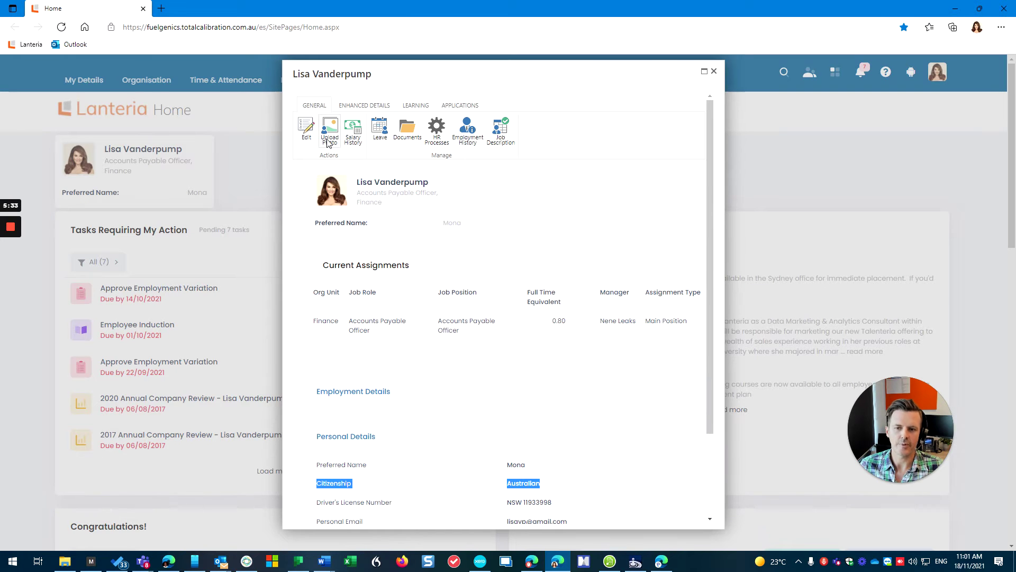
{"action": "left_click", "coordinate": [306, 129]}
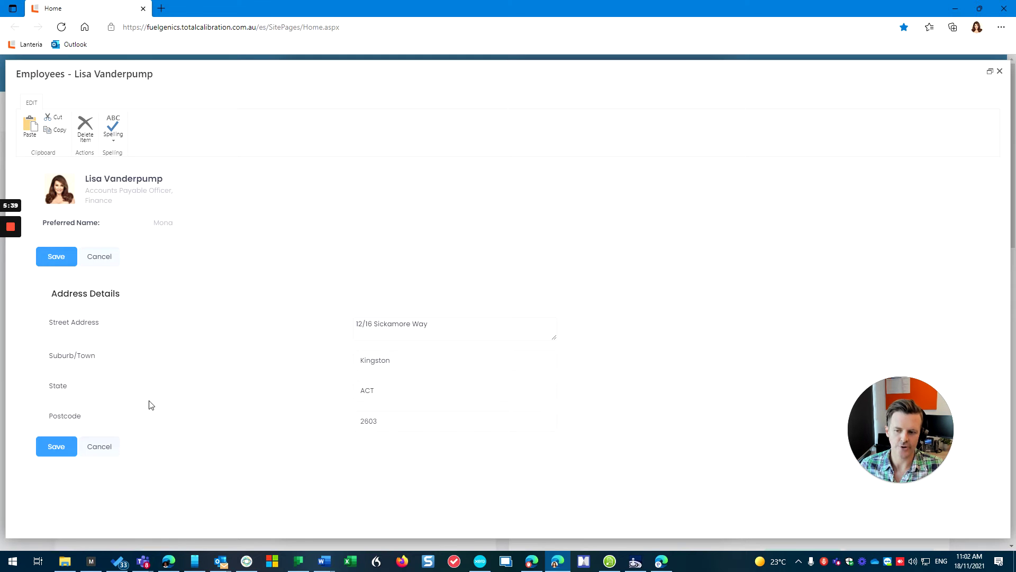
{"action": "left_click", "coordinate": [114, 447]}
In the Employee Card Designer, add ES Employee to the Edit Roles of the Personal Details section and save it.
{"action": "key", "text": "alt+Tab"}
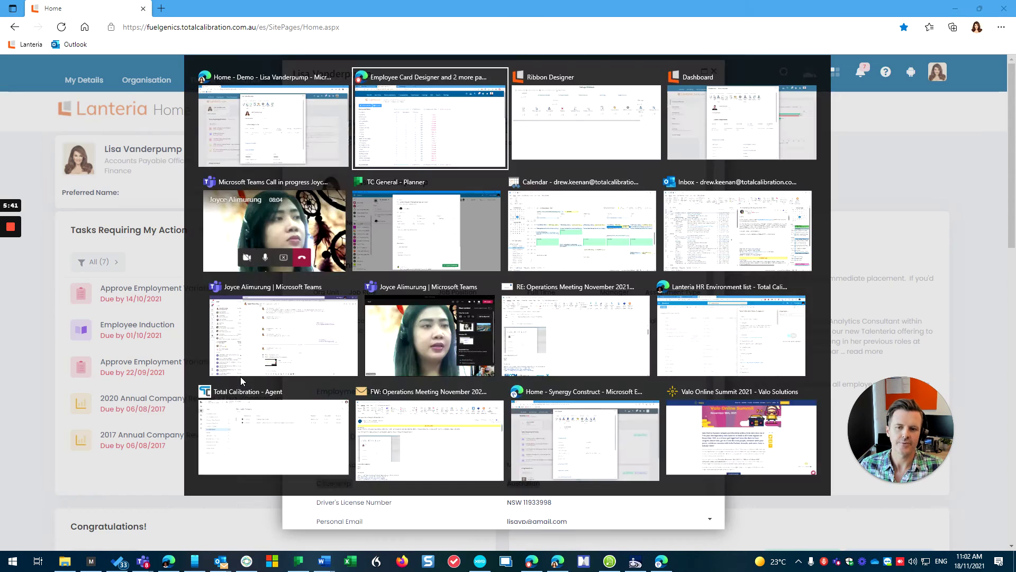
{"action": "scroll", "coordinate": [334, 398], "scroll_direction": "down", "scroll_amount": 4}
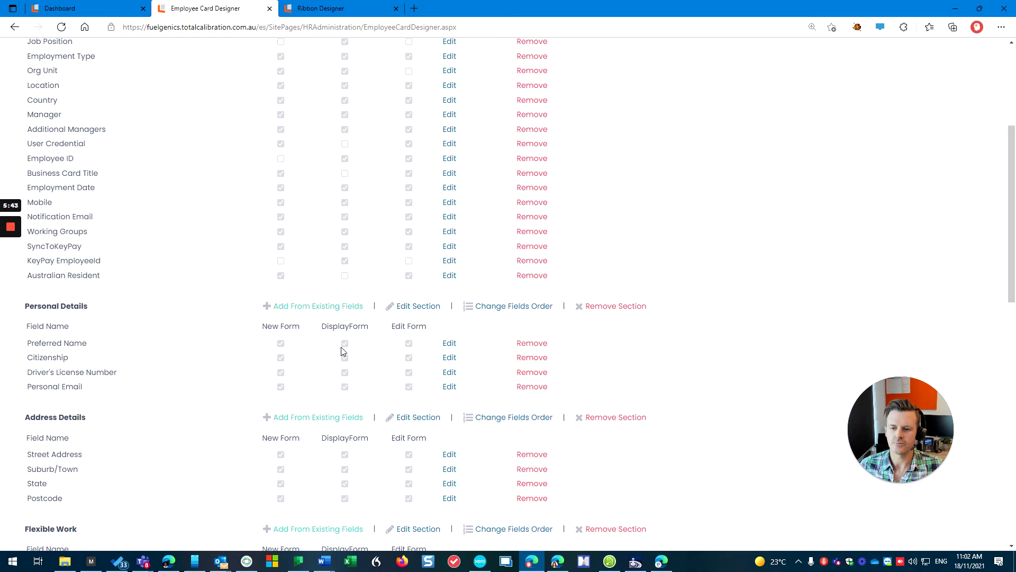
{"action": "left_click", "coordinate": [421, 310]}
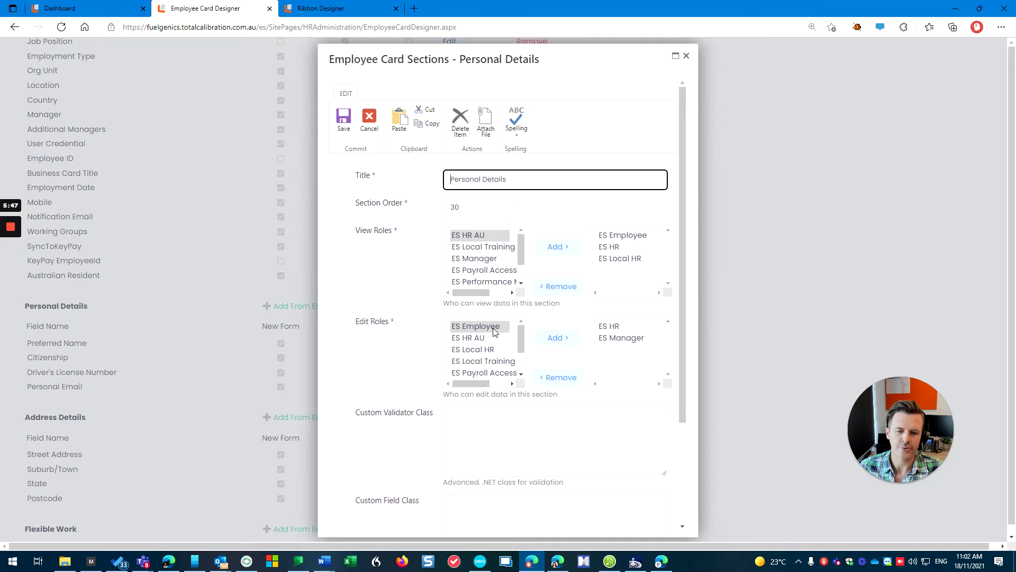
{"action": "left_click_drag", "start_coordinate": [374, 321], "coordinate": [404, 325]}
{"action": "left_click", "coordinate": [475, 326]}
{"action": "left_click", "coordinate": [551, 339]}
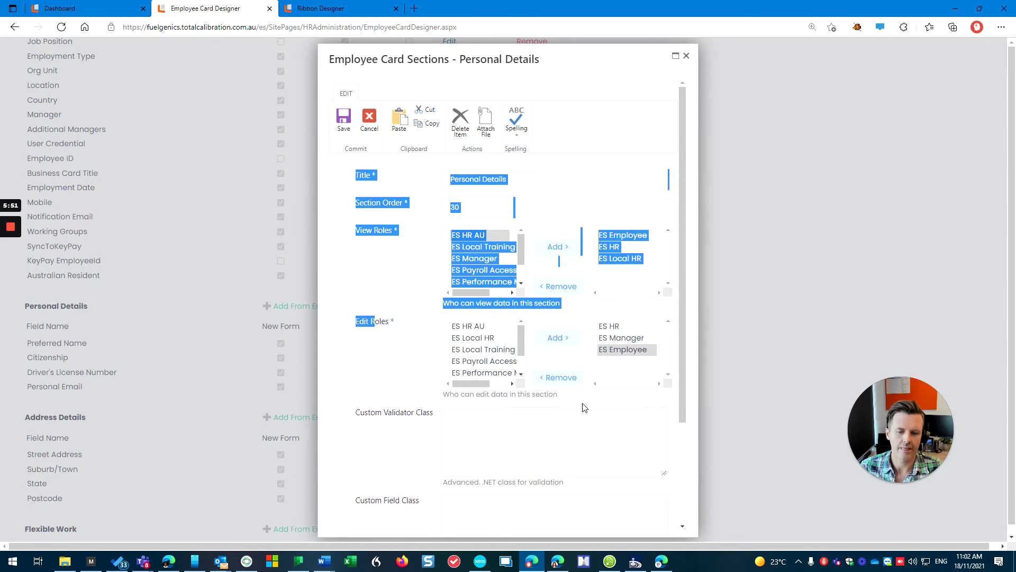
{"action": "scroll", "coordinate": [593, 450], "scroll_direction": "down", "scroll_amount": 3}
{"action": "left_click", "coordinate": [603, 483]}
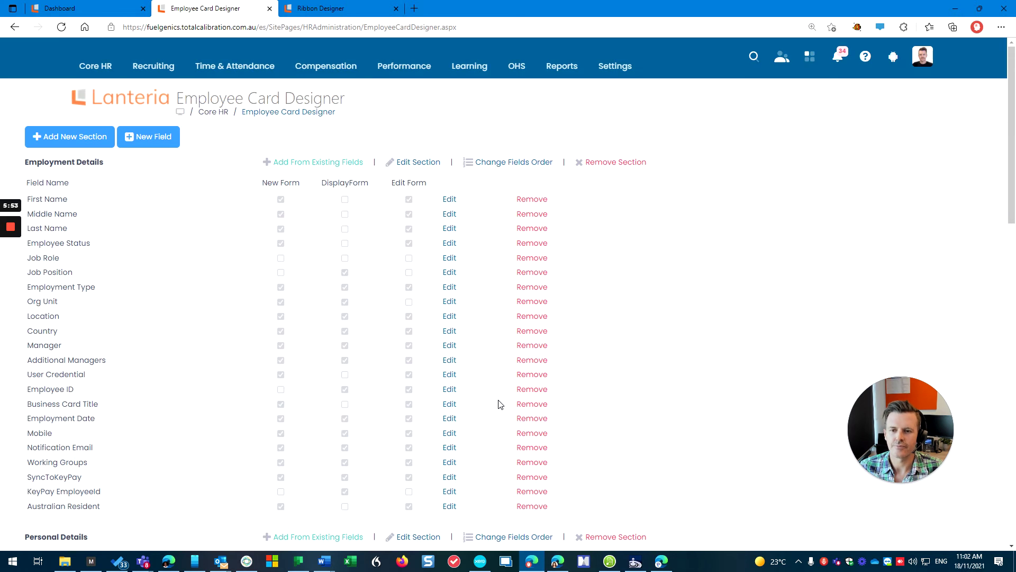
Reopen the edit form of the employee's profile to check whether Personal Details can be edited, and cancel it.
{"action": "key", "text": "alt+Tab"}
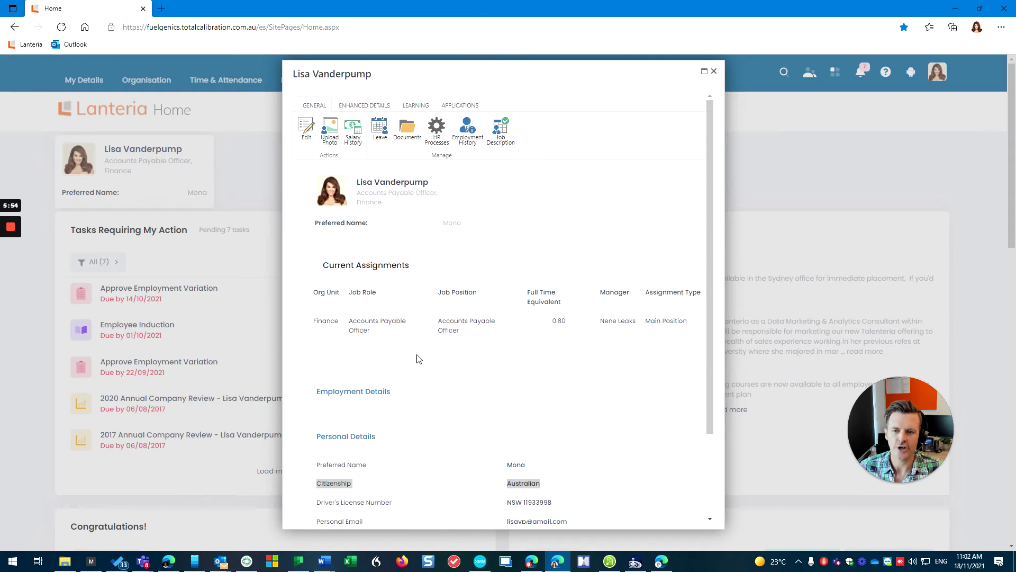
{"action": "left_click", "coordinate": [306, 128]}
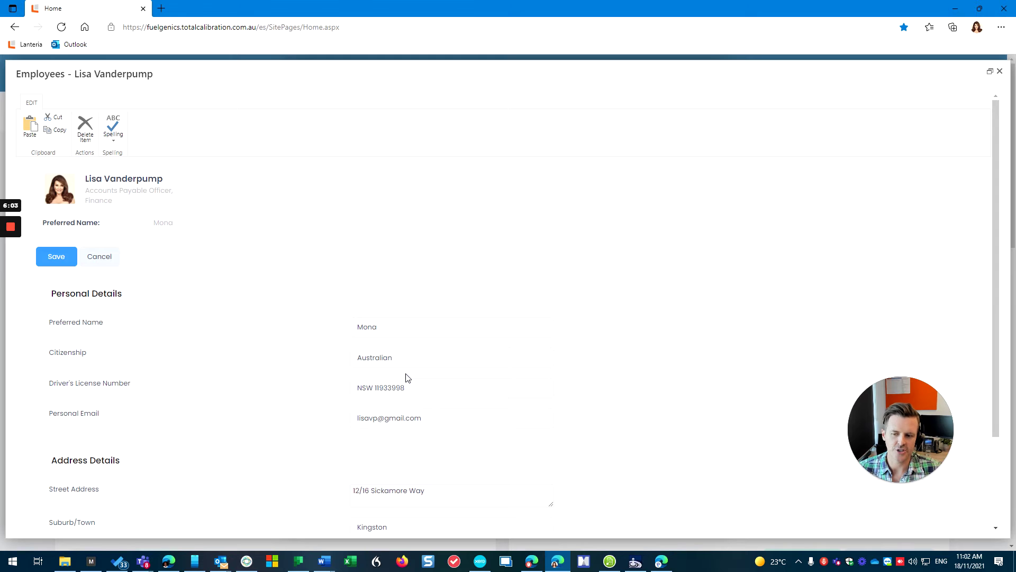
{"action": "left_click", "coordinate": [109, 263]}
Expand and collapse Employment Details and collapse Personal Details to review the section layout of the employee's profile.
{"action": "scroll", "coordinate": [393, 348], "scroll_direction": "down", "scroll_amount": 2}
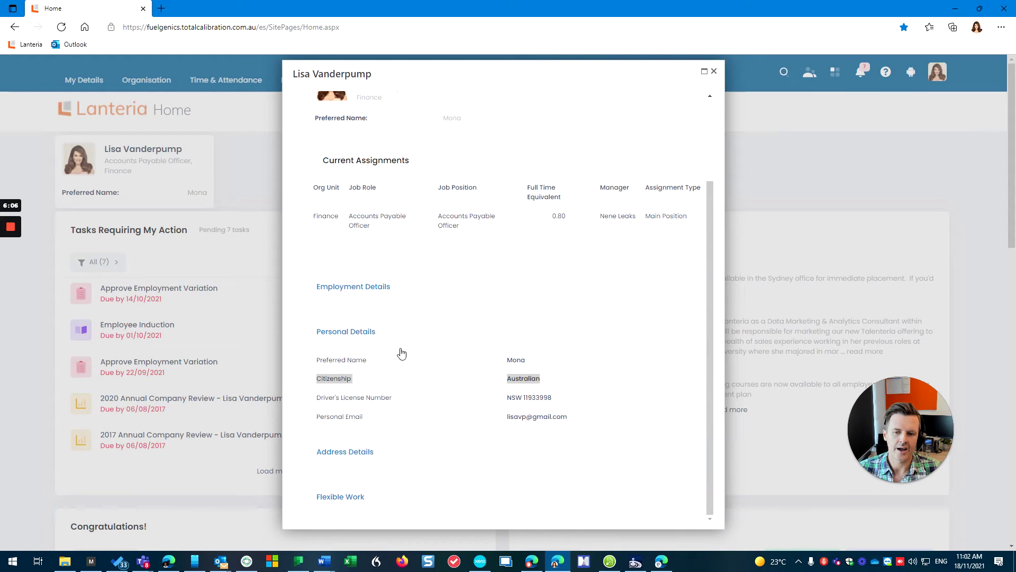
{"action": "left_click", "coordinate": [373, 290]}
{"action": "left_click", "coordinate": [382, 288]}
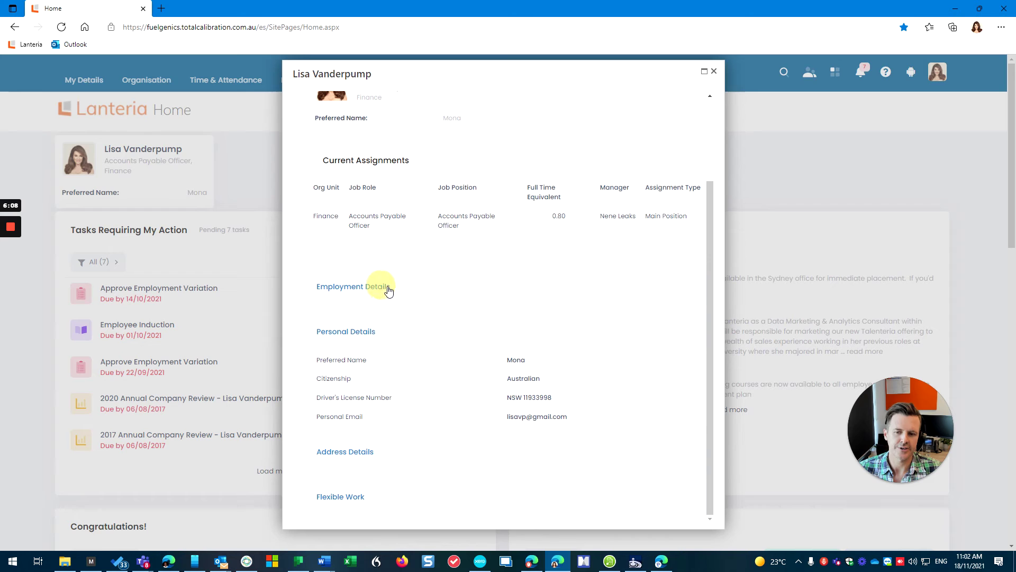
{"action": "left_click", "coordinate": [372, 331]}
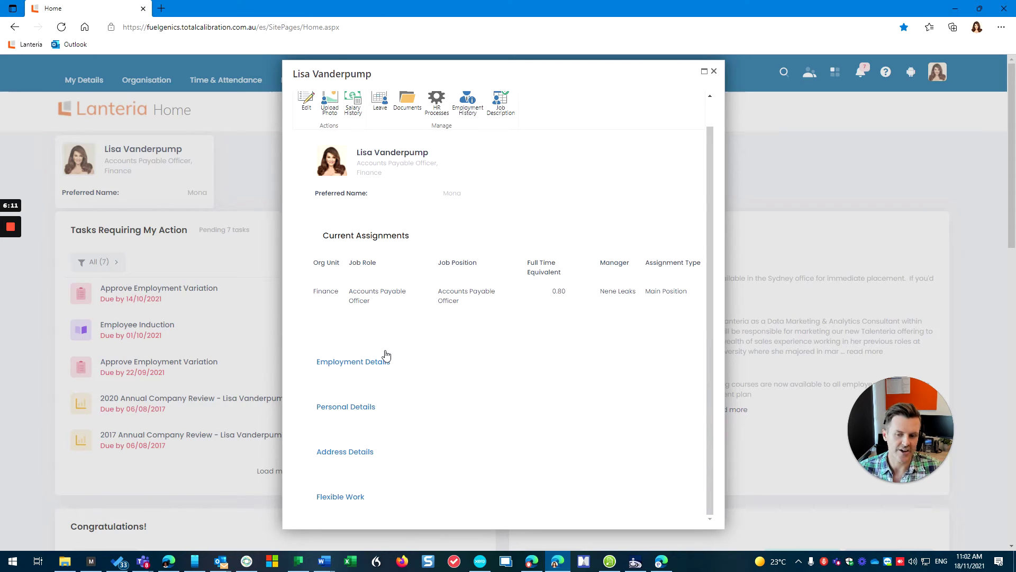
{"action": "scroll", "coordinate": [387, 364], "scroll_direction": "up", "scroll_amount": 1}
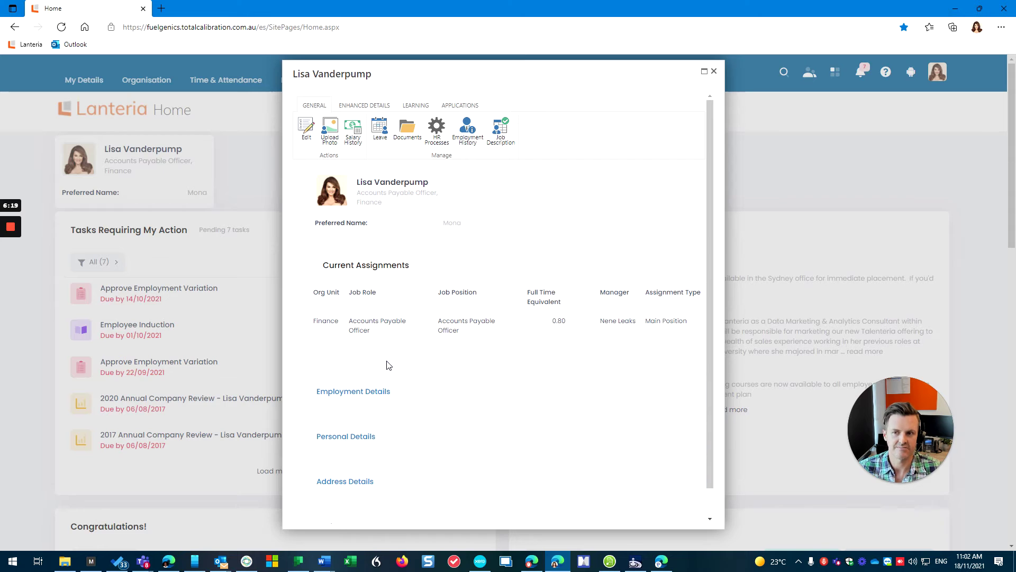
Back in the Employee Card Designer, start a new section titled Citizenship and Nationality with section order 10.
{"action": "key", "text": "alt+Tab"}
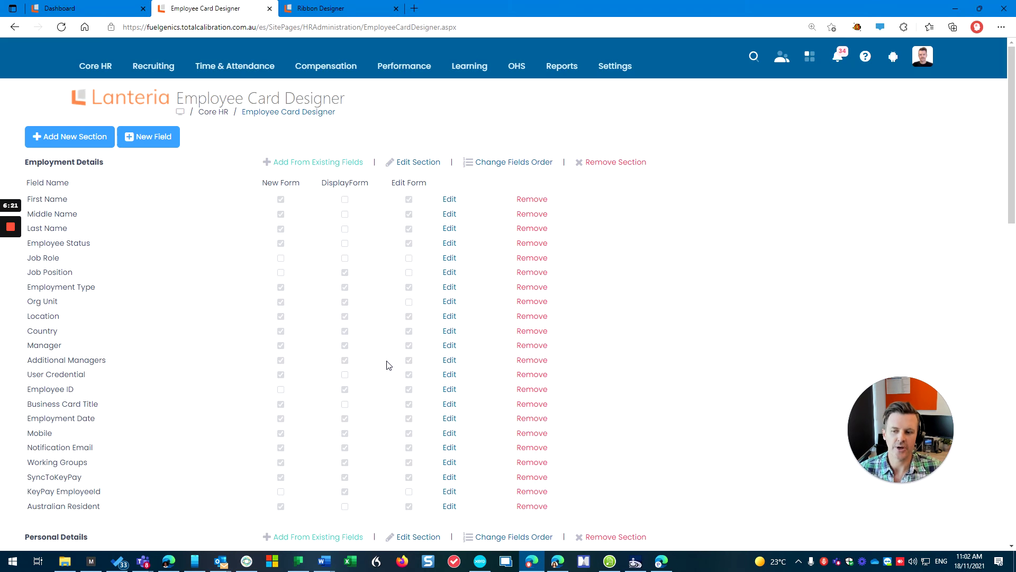
{"action": "left_click", "coordinate": [90, 137]}
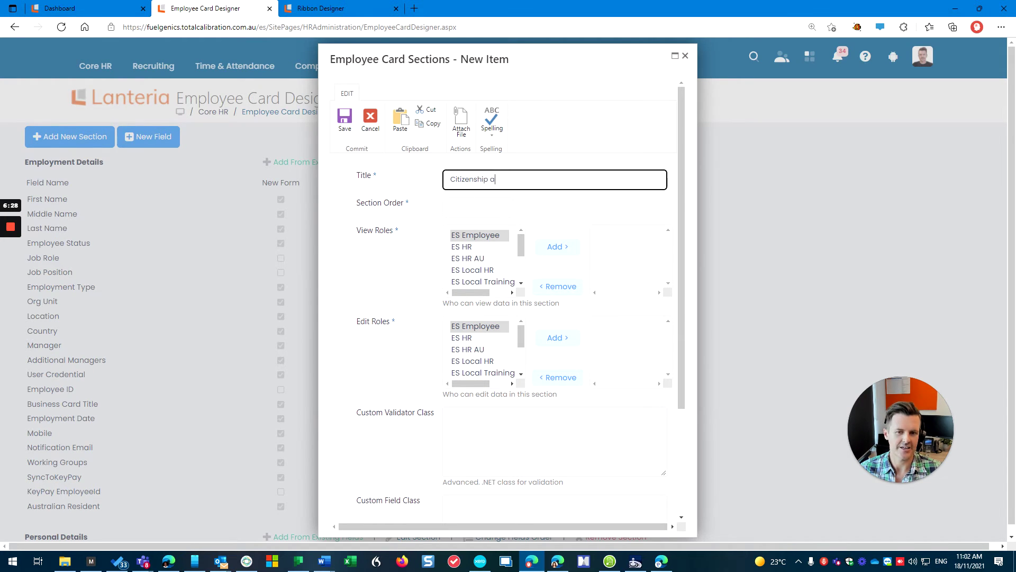
{"action": "type", "text": "Citizenship and Nationality"}
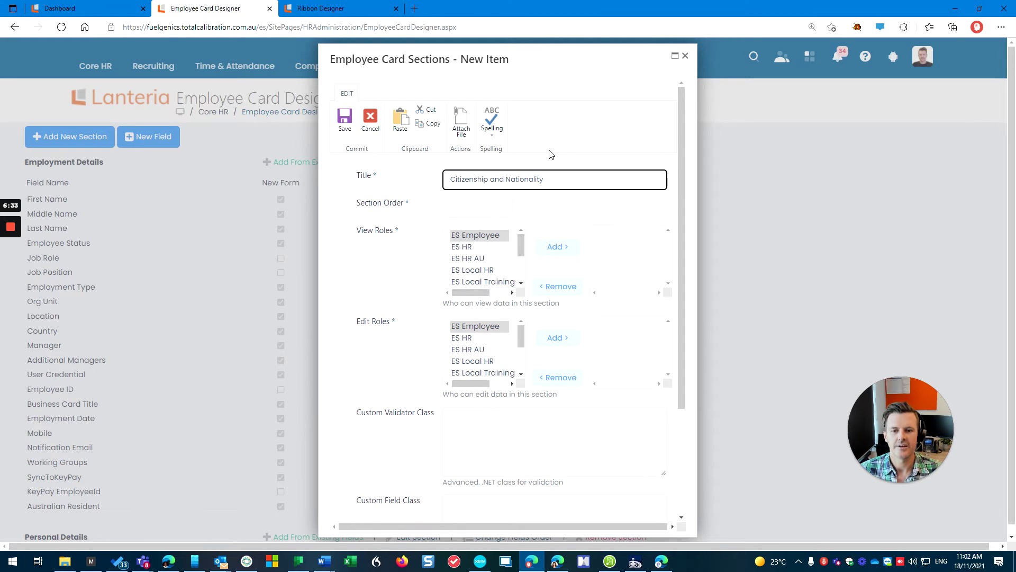
{"action": "key", "text": "Tab"}
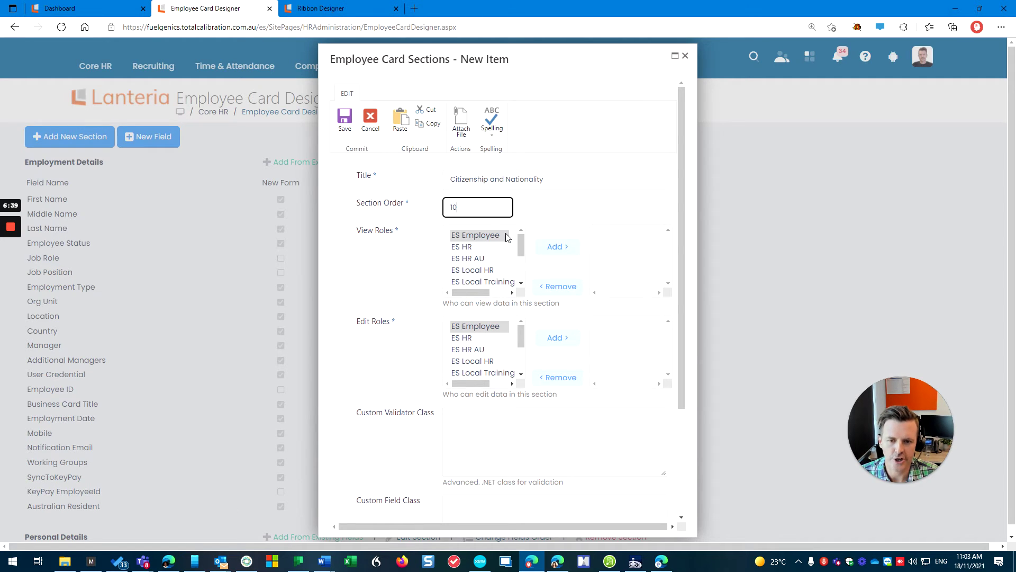
Add ES Employee, ES HR and ES HR AU to the View Roles of the new section.
{"action": "left_click", "coordinate": [552, 249]}
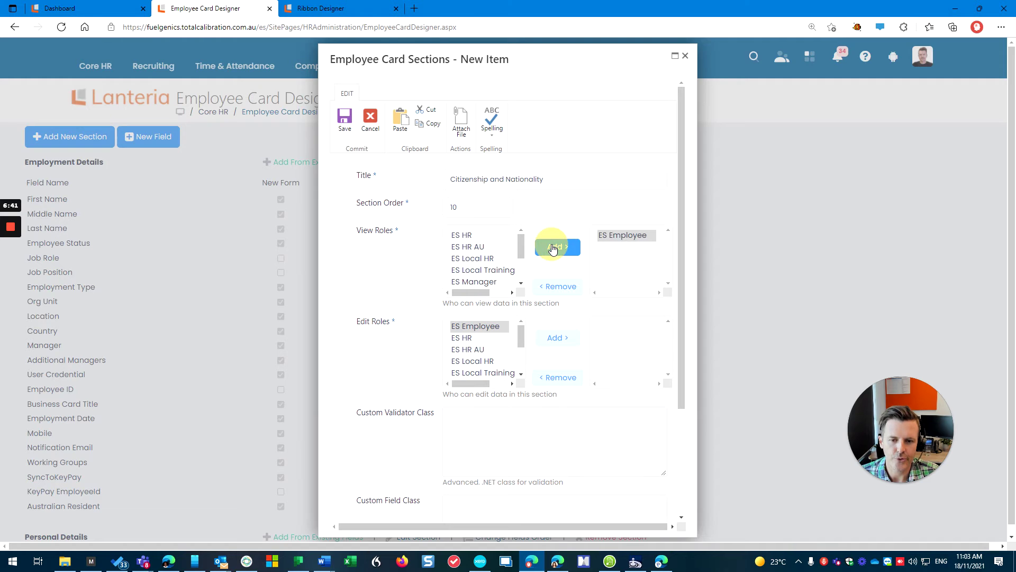
{"action": "left_click", "coordinate": [462, 236]}
{"action": "left_click", "coordinate": [550, 250]}
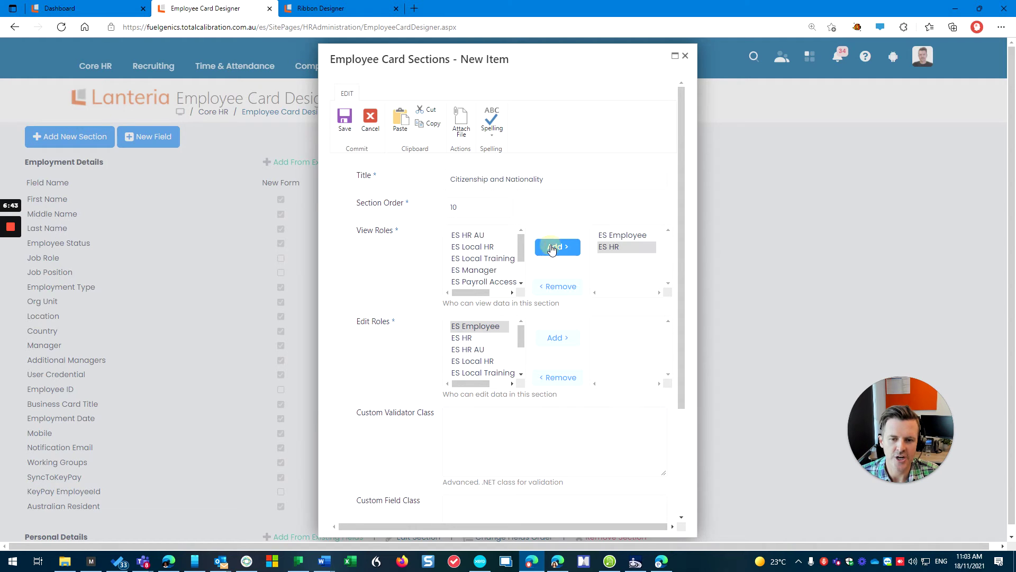
{"action": "left_click", "coordinate": [478, 236]}
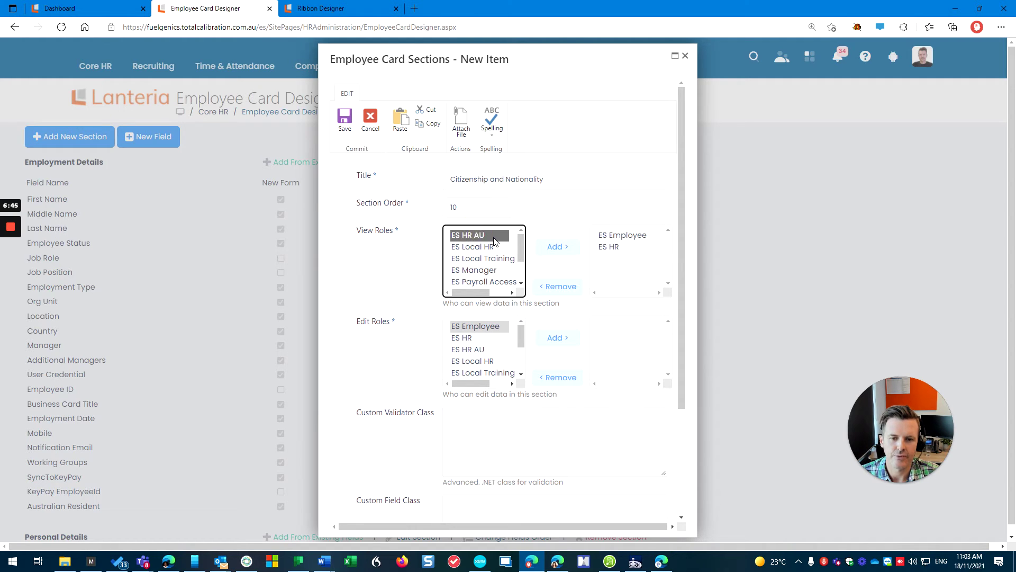
{"action": "left_click", "coordinate": [553, 247]}
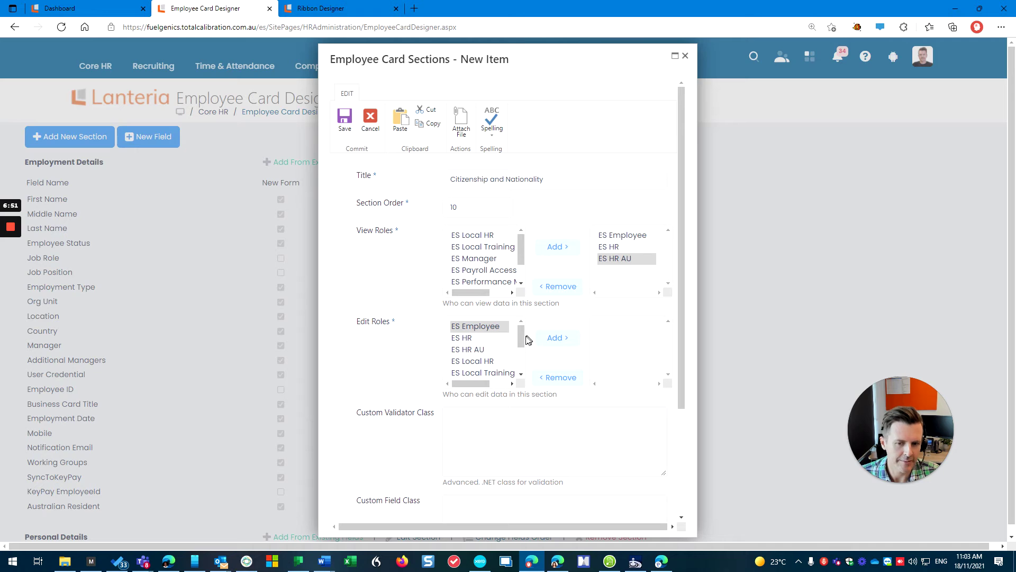
Add ES HR and ES HR AU to the Edit Roles of Citizenship and Nationality and save the new section.
{"action": "left_click", "coordinate": [460, 340]}
{"action": "left_click", "coordinate": [468, 349], "text": "shift"}
{"action": "left_click", "coordinate": [560, 340]}
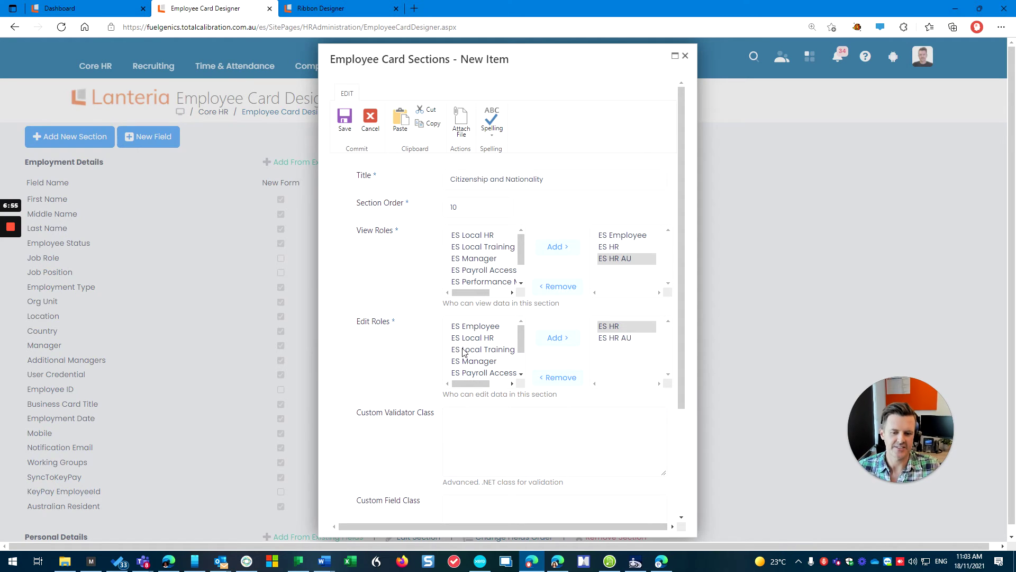
{"action": "scroll", "coordinate": [465, 352], "scroll_direction": "down", "scroll_amount": 1}
{"action": "left_click", "coordinate": [345, 119]}
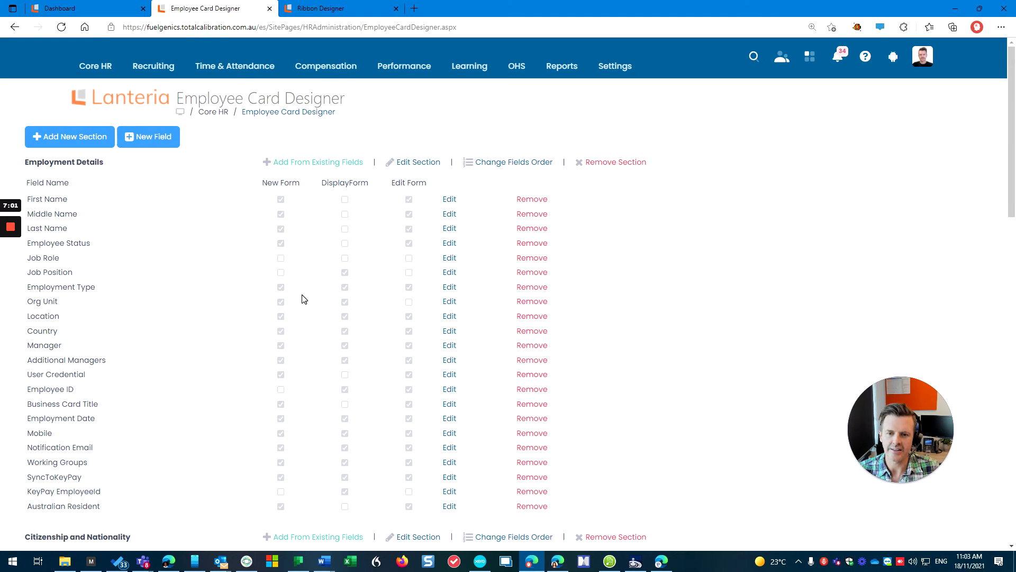
Review where the new section sits on the card and check the section order of Personal Details and Address Details.
{"action": "scroll", "coordinate": [305, 299], "scroll_direction": "down", "scroll_amount": 15}
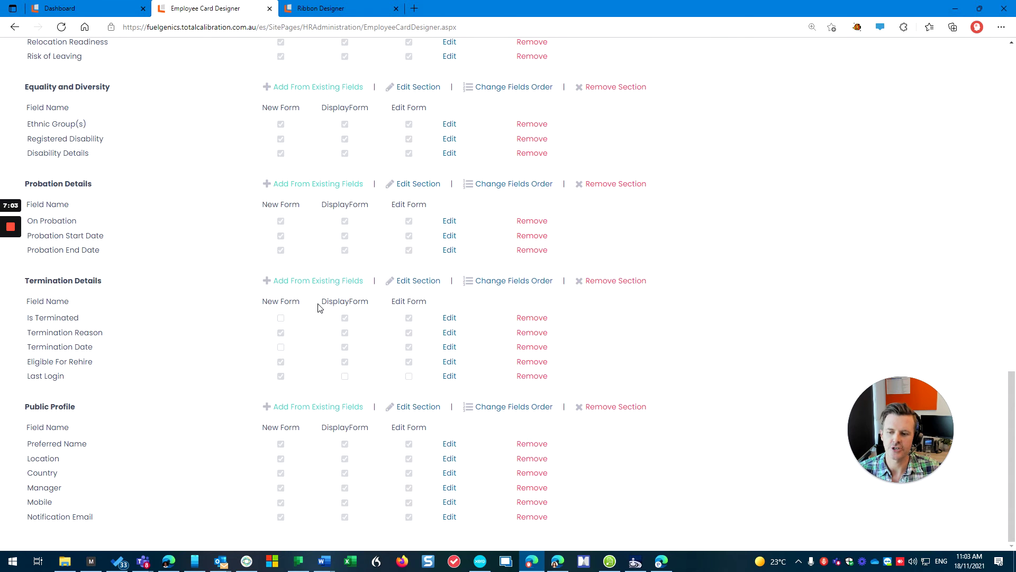
{"action": "scroll", "coordinate": [155, 365], "scroll_direction": "up", "scroll_amount": 4}
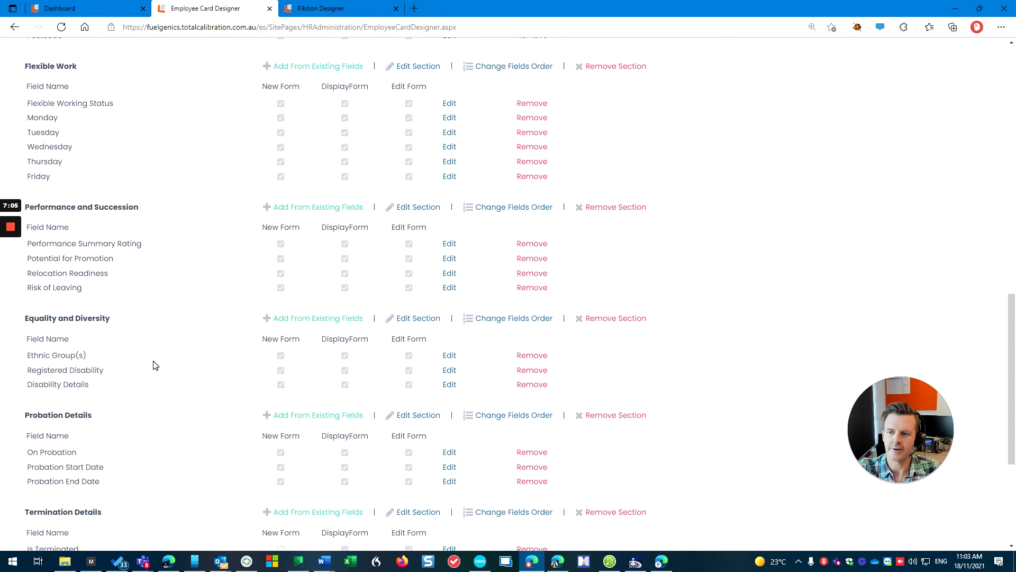
{"action": "scroll", "coordinate": [156, 366], "scroll_direction": "up", "scroll_amount": 5}
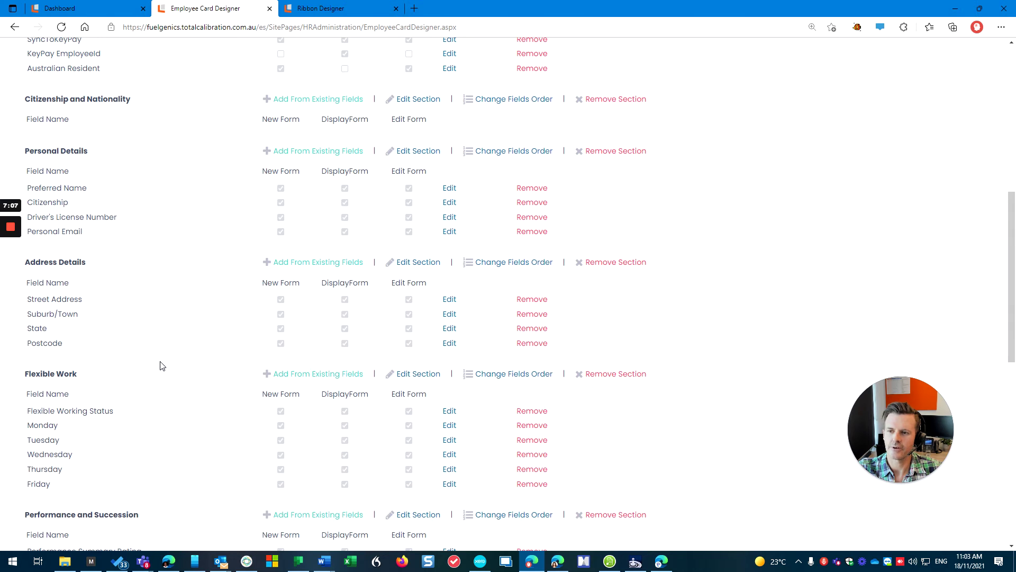
{"action": "scroll", "coordinate": [162, 221], "scroll_direction": "up", "scroll_amount": 5}
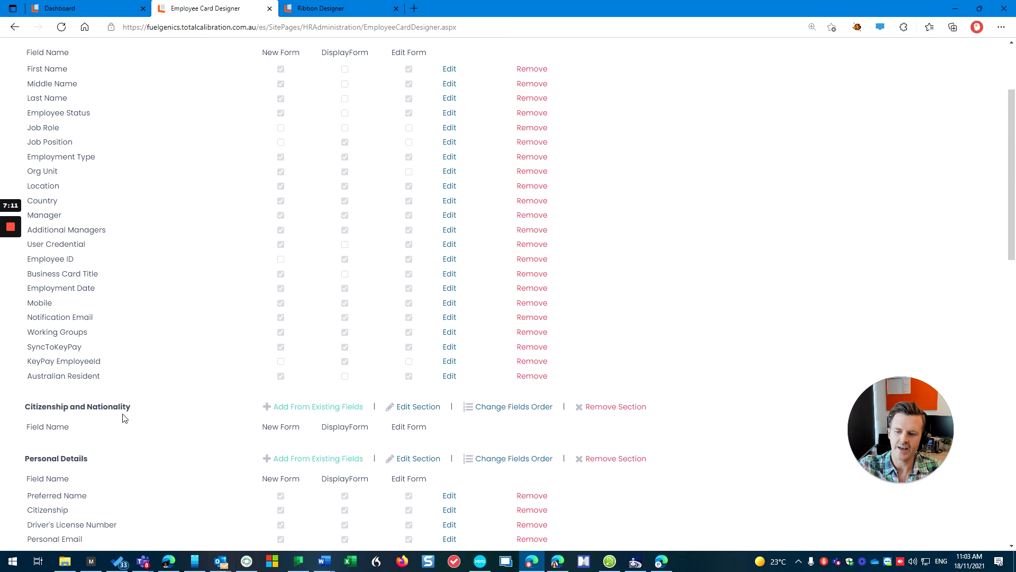
{"action": "scroll", "coordinate": [126, 419], "scroll_direction": "down", "scroll_amount": 1}
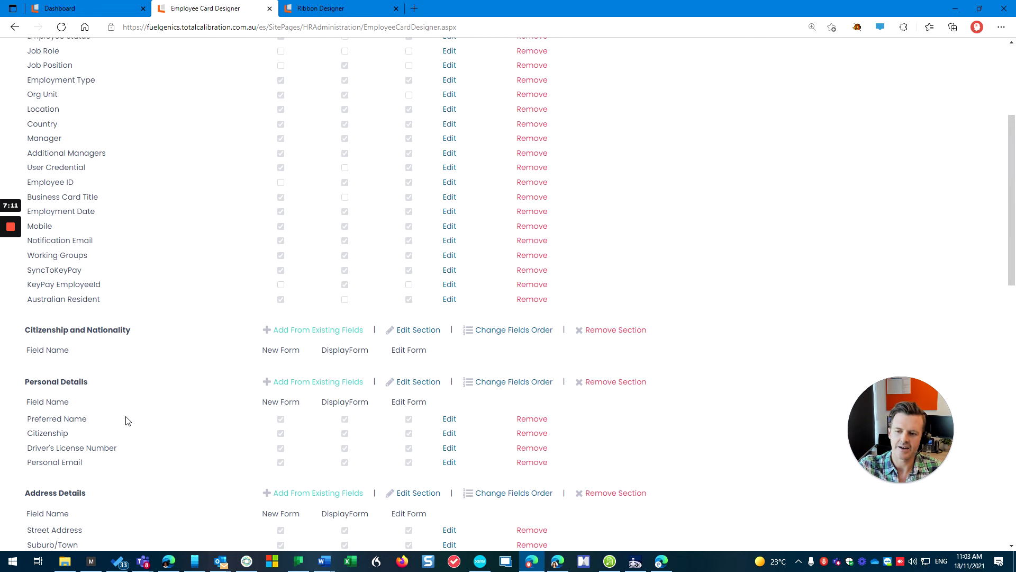
{"action": "left_click", "coordinate": [418, 383]}
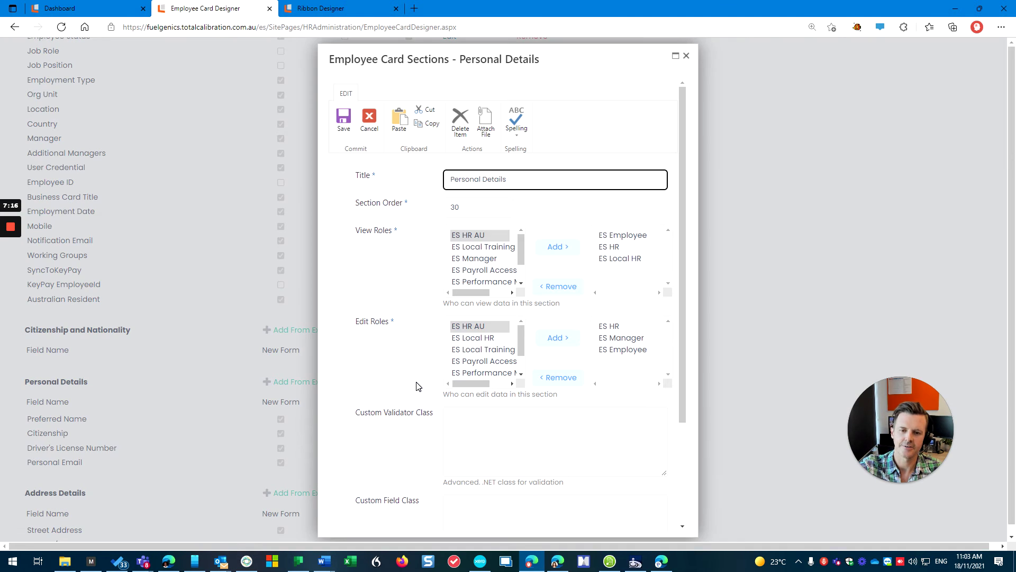
{"action": "left_click", "coordinate": [686, 55]}
{"action": "left_click", "coordinate": [419, 493]}
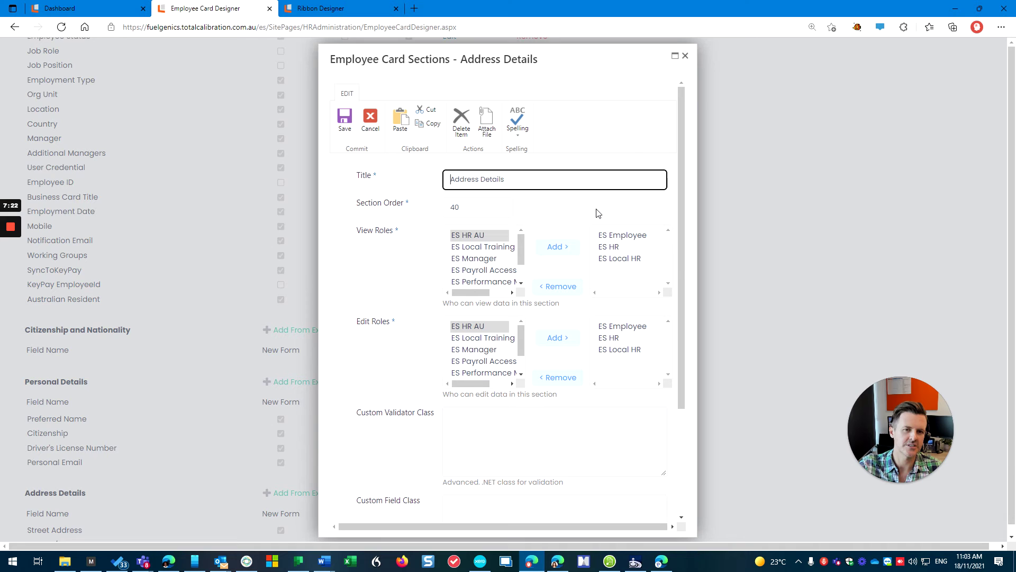
{"action": "left_click", "coordinate": [686, 55]}
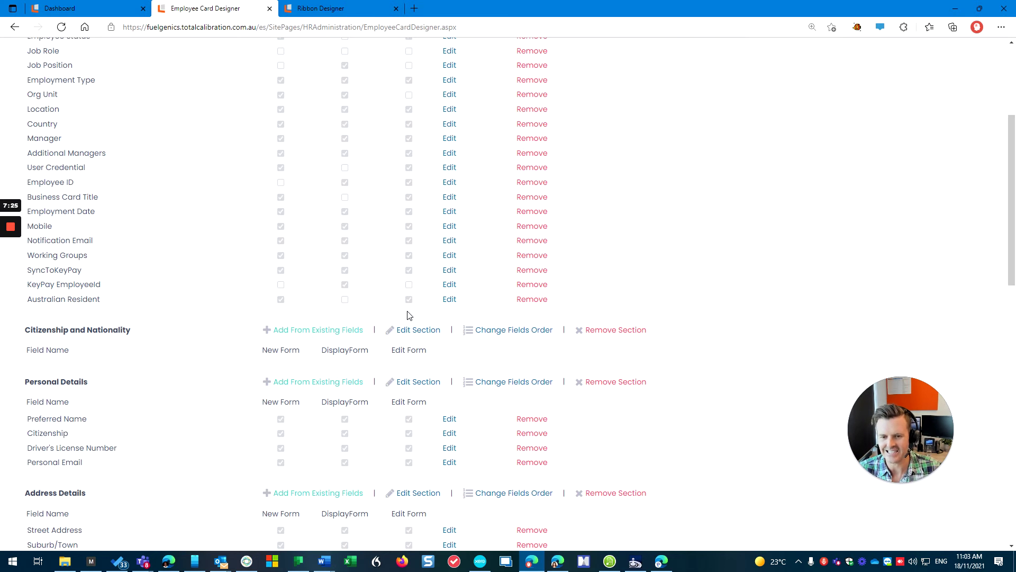
Set the section order of Citizenship and Nationality to 35 and save the section.
{"action": "left_click", "coordinate": [418, 330]}
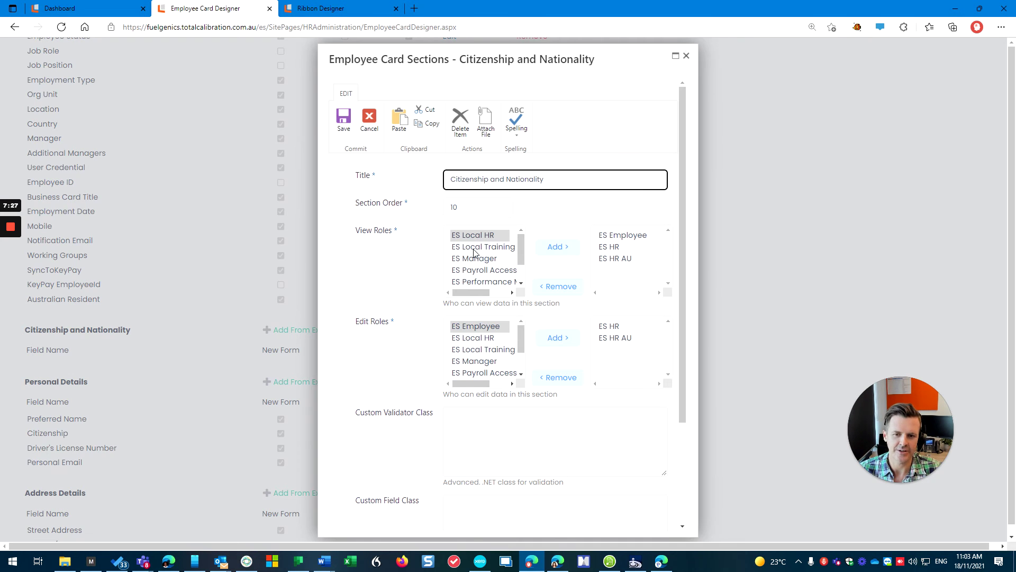
{"action": "key", "text": "Tab"}
{"action": "type", "text": "3"}
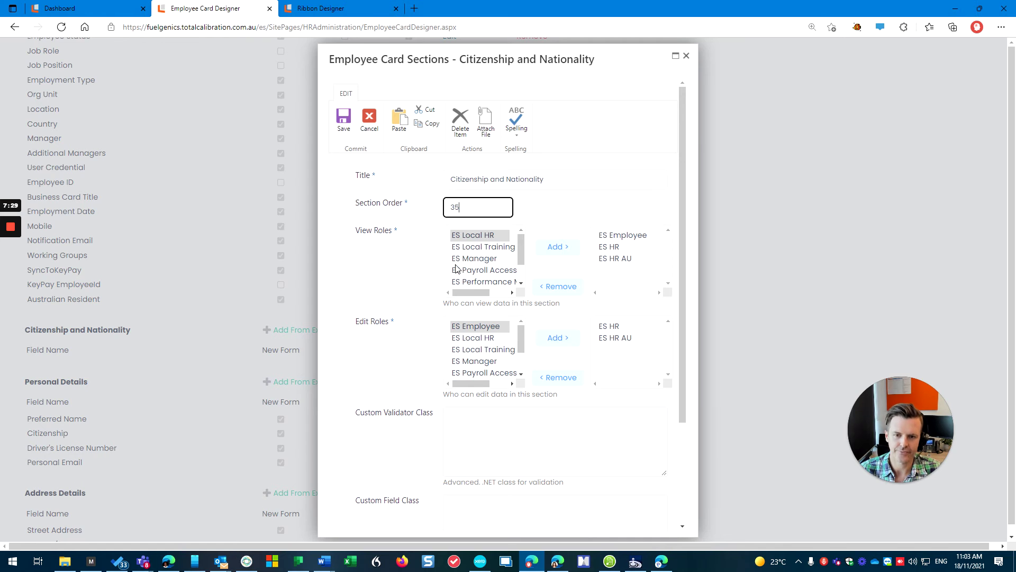
{"action": "left_click", "coordinate": [343, 119]}
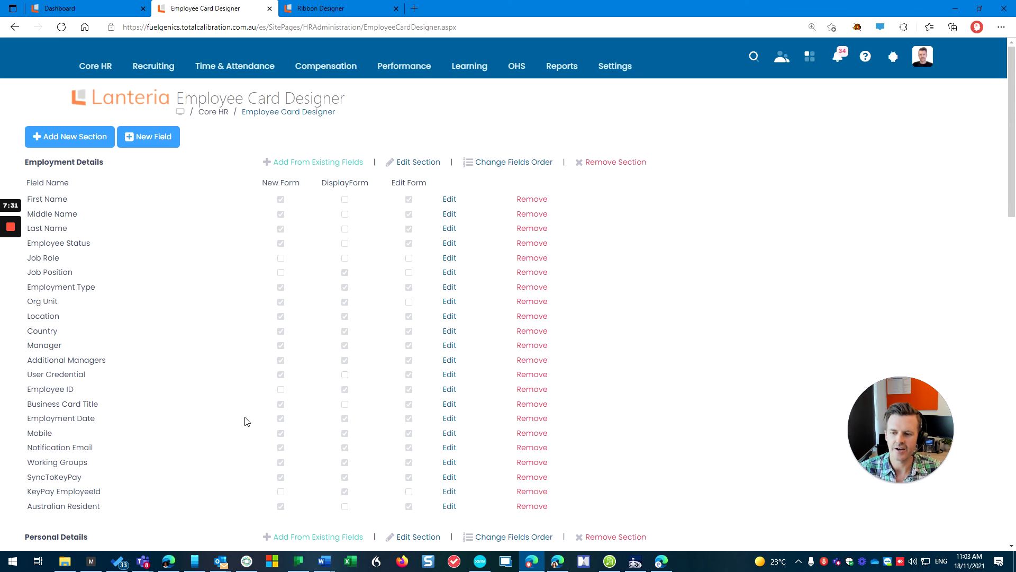
Remove the Citizenship field from the Personal Details section and confirm the removal.
{"action": "scroll", "coordinate": [245, 421], "scroll_direction": "down", "scroll_amount": 6}
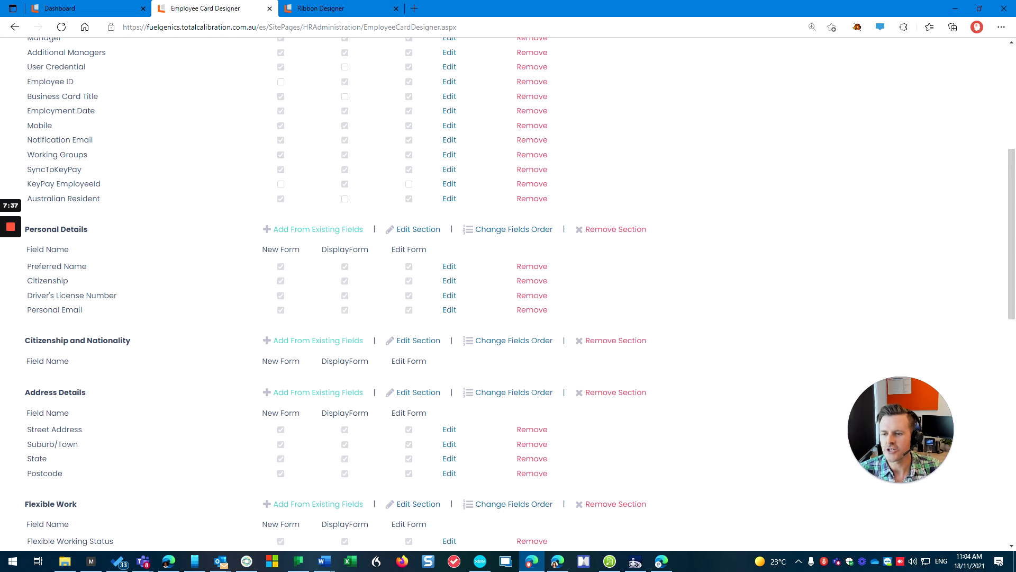
{"action": "left_click_drag", "start_coordinate": [74, 286], "coordinate": [24, 281]}
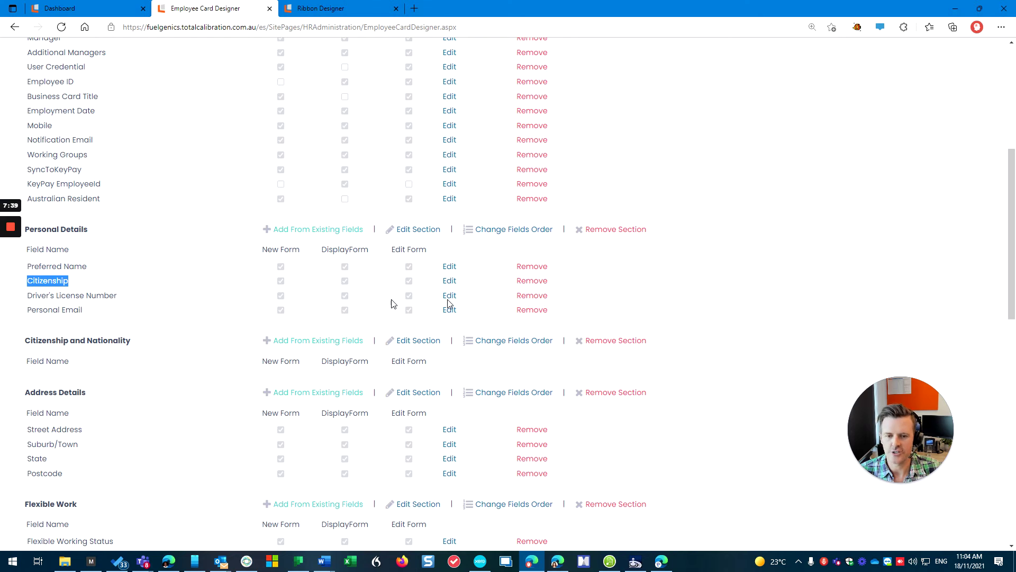
{"action": "left_click", "coordinate": [533, 281]}
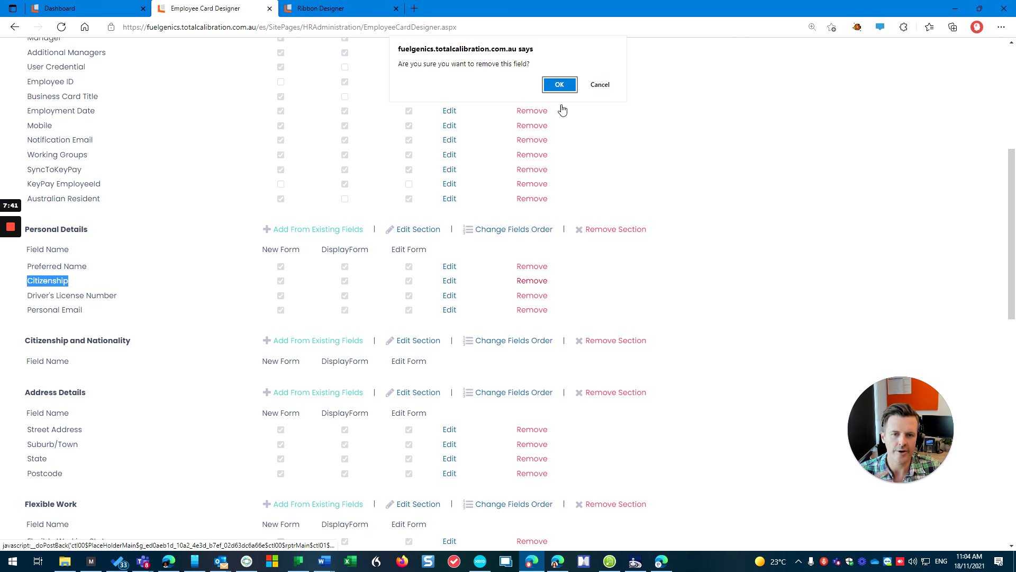
{"action": "left_click", "coordinate": [561, 83]}
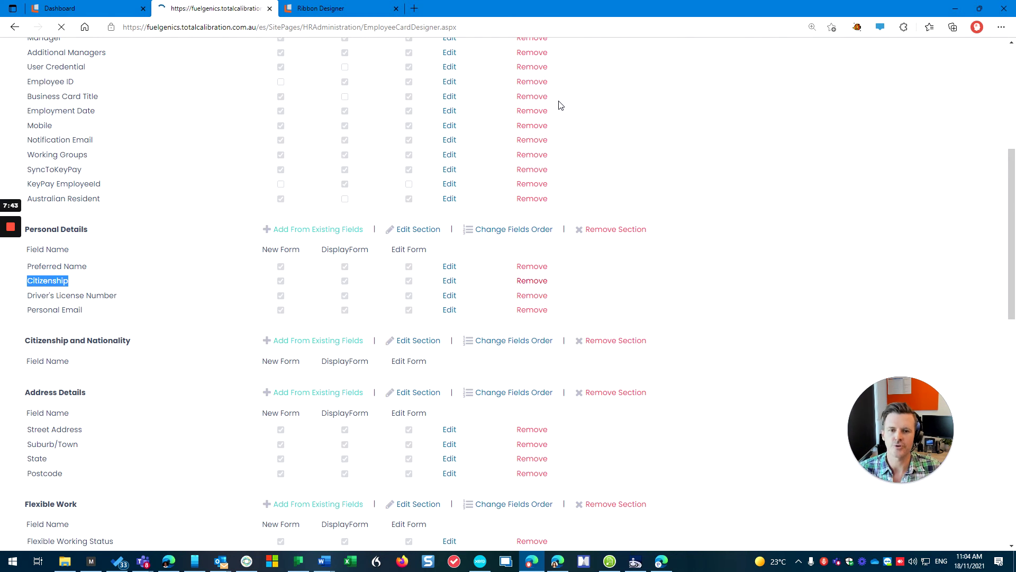
Add the existing Citizenship field to the Citizenship and Nationality section, enabled for the New, Display and Edit forms.
{"action": "scroll", "coordinate": [521, 222], "scroll_direction": "down", "scroll_amount": 7}
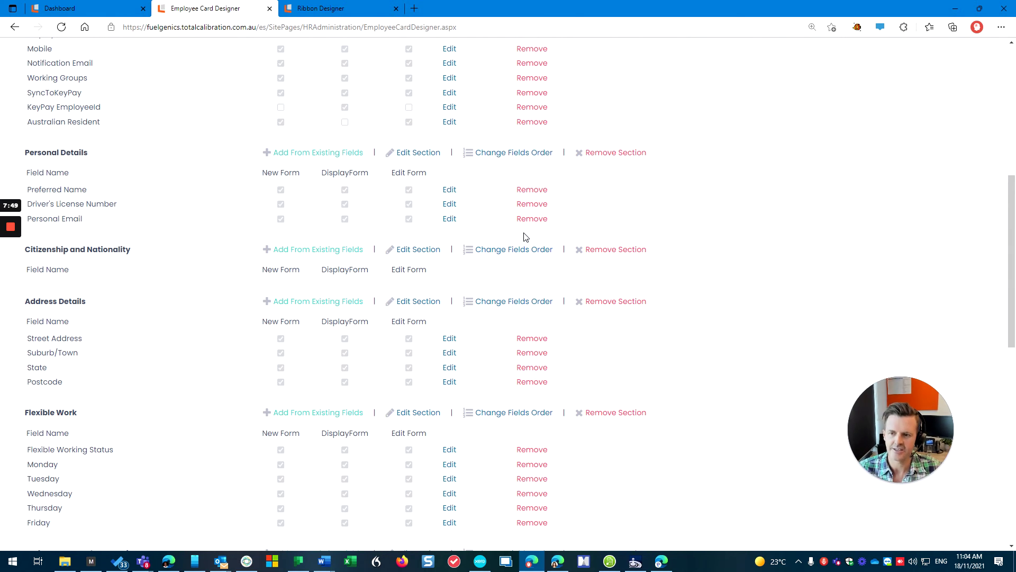
{"action": "left_click", "coordinate": [340, 255]}
{"action": "left_click", "coordinate": [349, 296]}
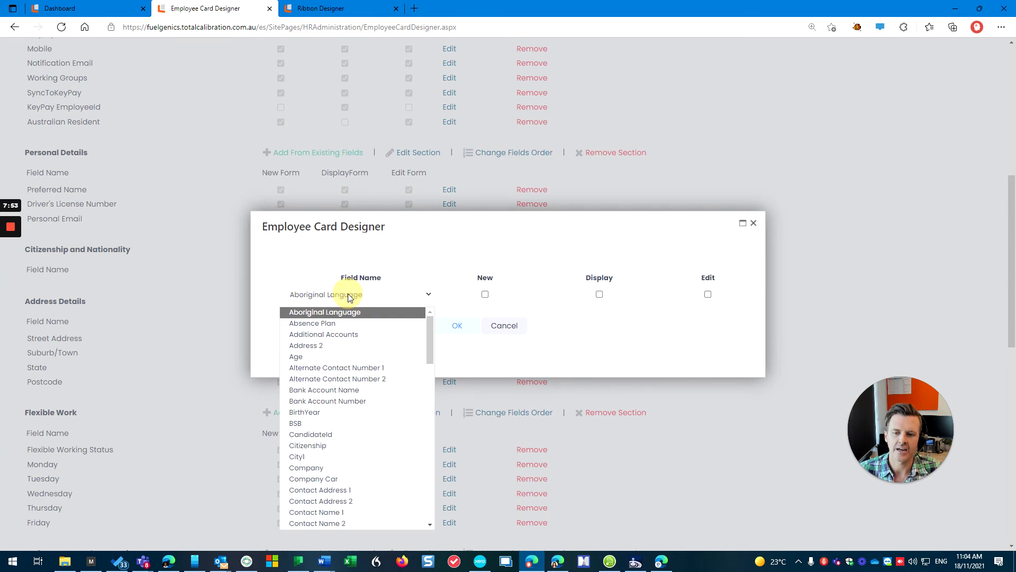
{"action": "left_click", "coordinate": [334, 446]}
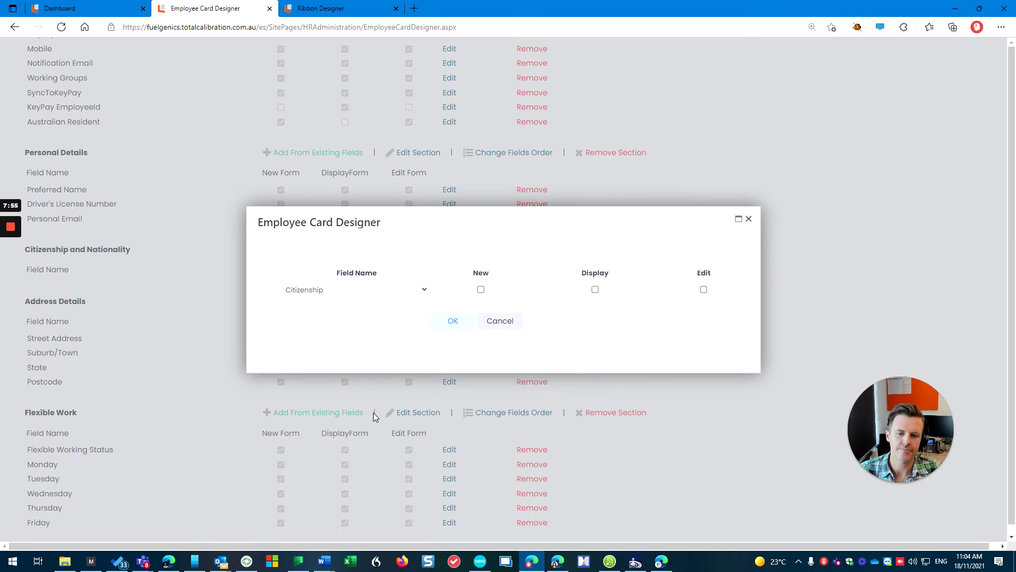
{"action": "left_click", "coordinate": [481, 291]}
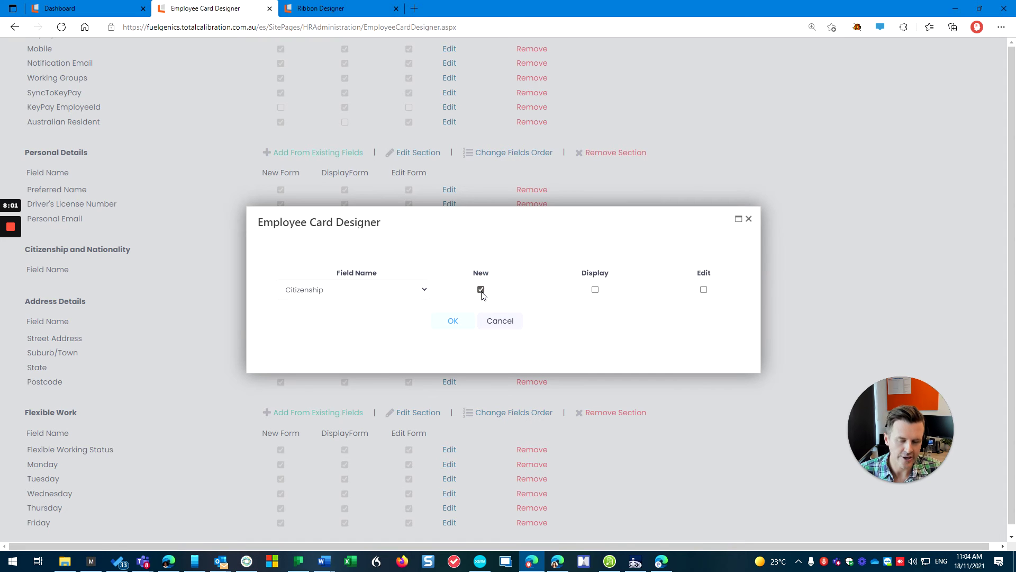
{"action": "left_click", "coordinate": [595, 290]}
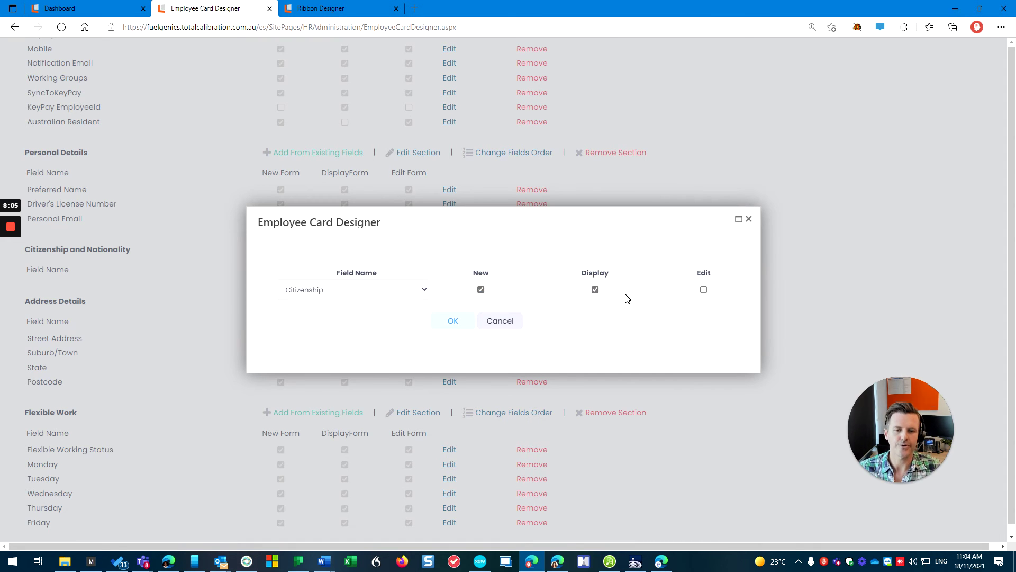
{"action": "left_click", "coordinate": [703, 290]}
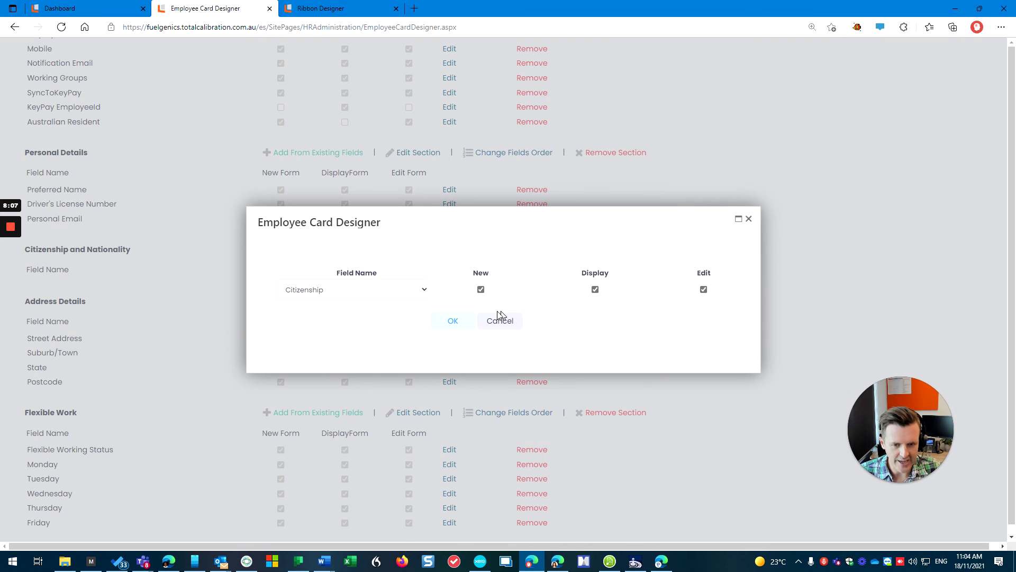
{"action": "left_click", "coordinate": [453, 321]}
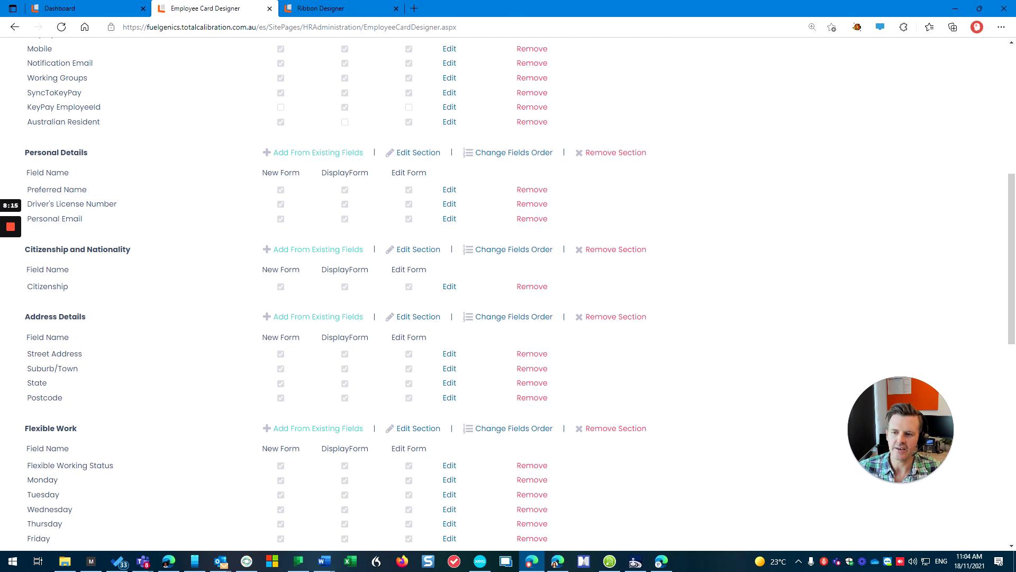
Remove the Australian Resident field from the Employment Details section and confirm the removal.
{"action": "left_click", "coordinate": [532, 122]}
{"action": "left_click", "coordinate": [561, 85]}
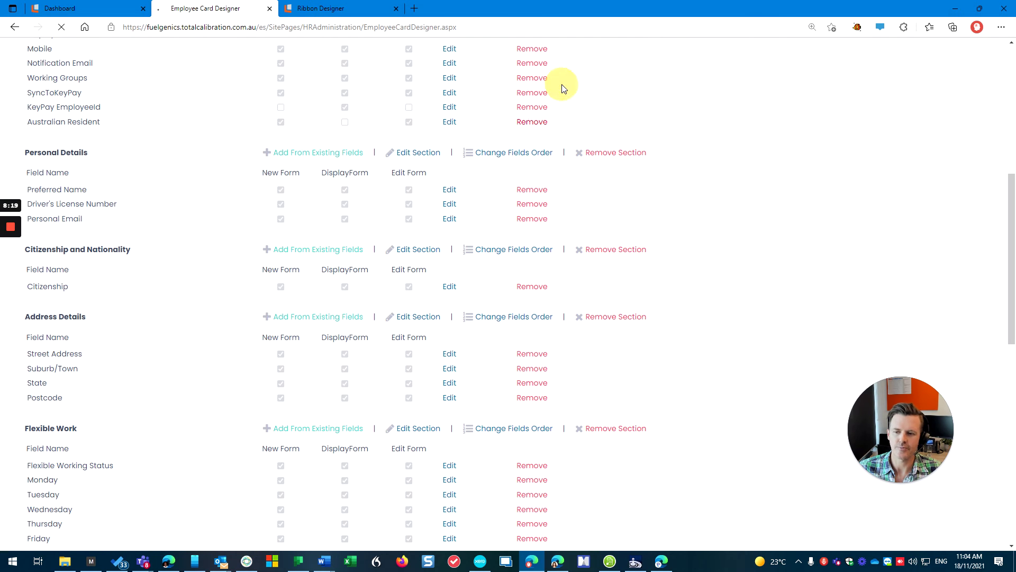
Add the existing Aboriginal Language field to the Citizenship and Nationality section, enabled for the New, Display and Edit forms.
{"action": "scroll", "coordinate": [353, 379], "scroll_direction": "down", "scroll_amount": 4}
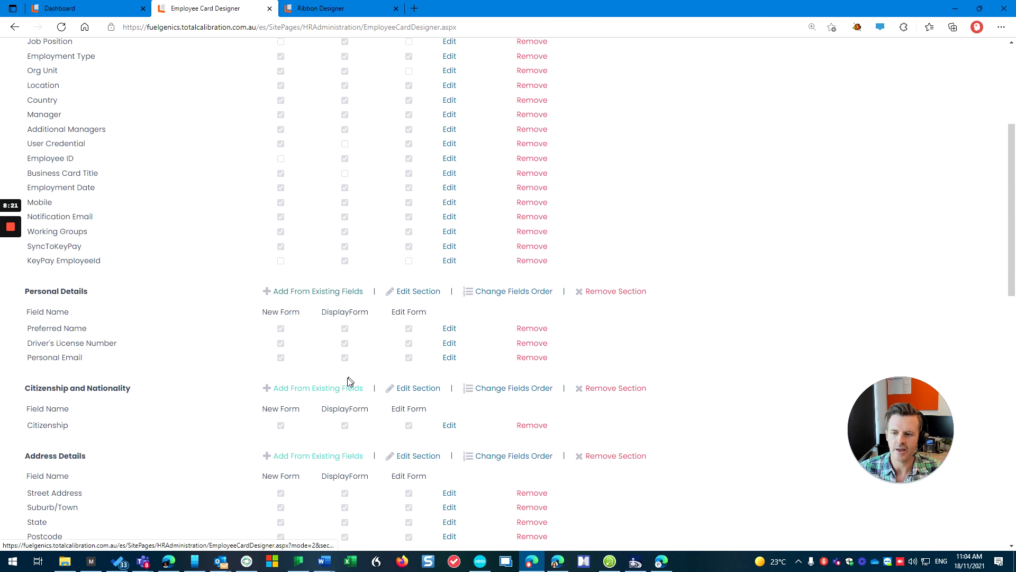
{"action": "left_click", "coordinate": [318, 388]}
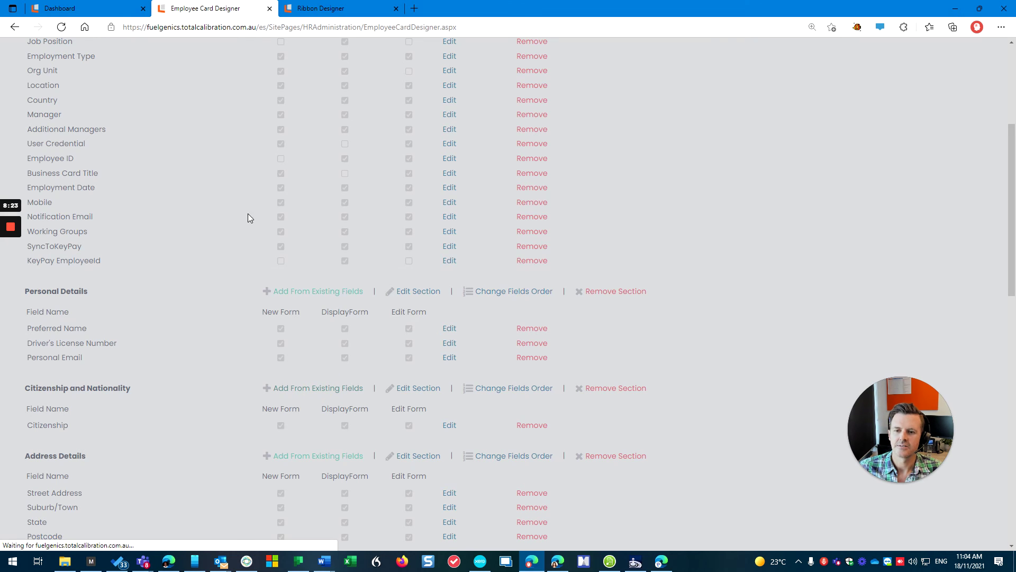
{"action": "left_click", "coordinate": [306, 295]}
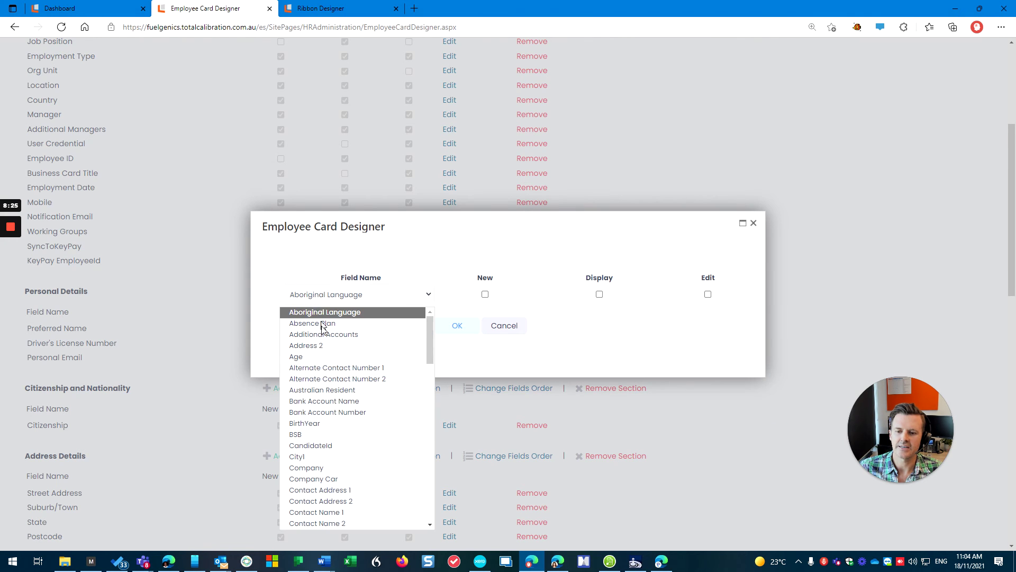
{"action": "left_click", "coordinate": [347, 390]}
{"action": "left_click", "coordinate": [458, 325]}
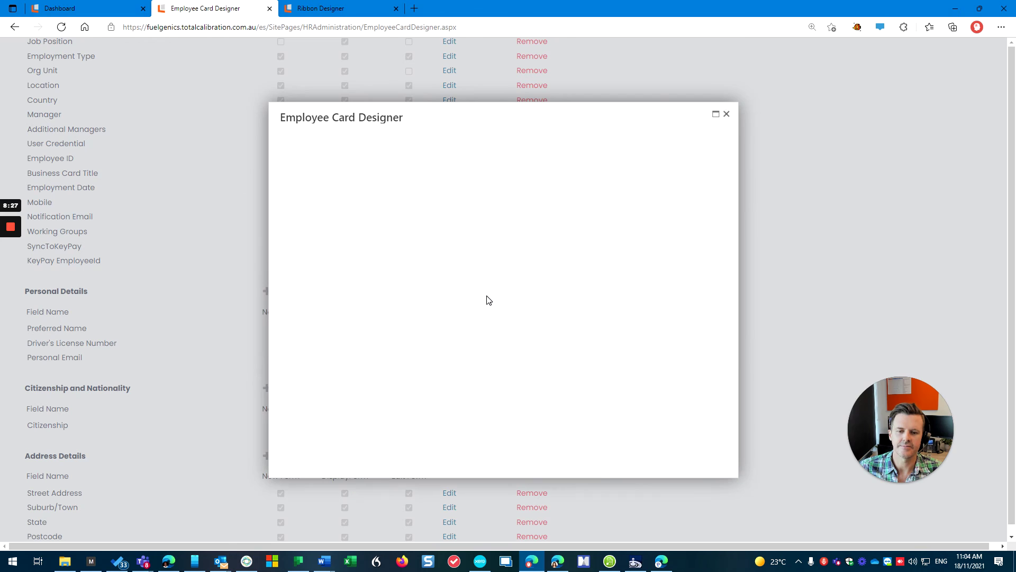
{"action": "left_click", "coordinate": [480, 290]}
{"action": "left_click", "coordinate": [595, 290]}
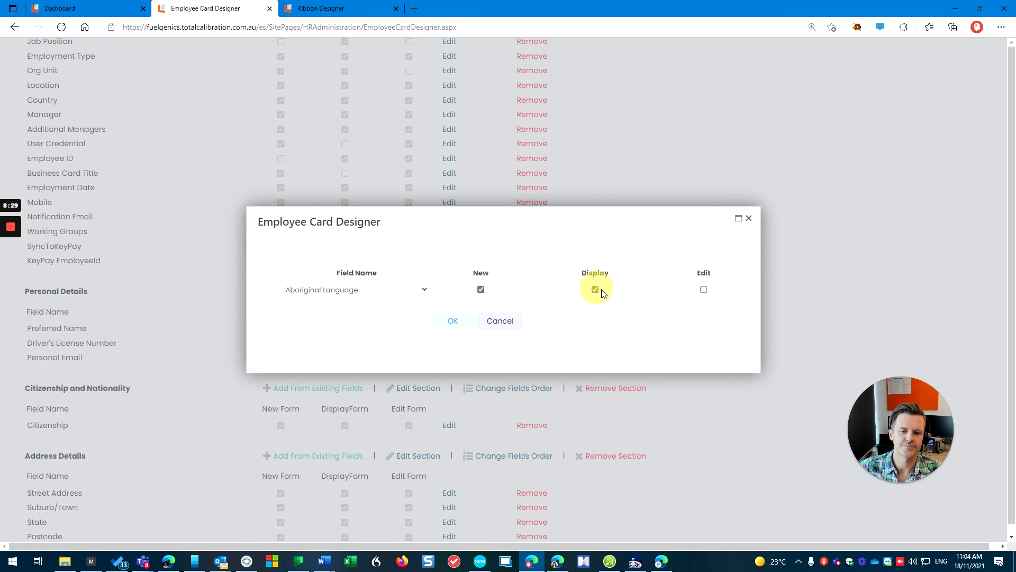
{"action": "left_click", "coordinate": [703, 290]}
{"action": "left_click", "coordinate": [458, 320]}
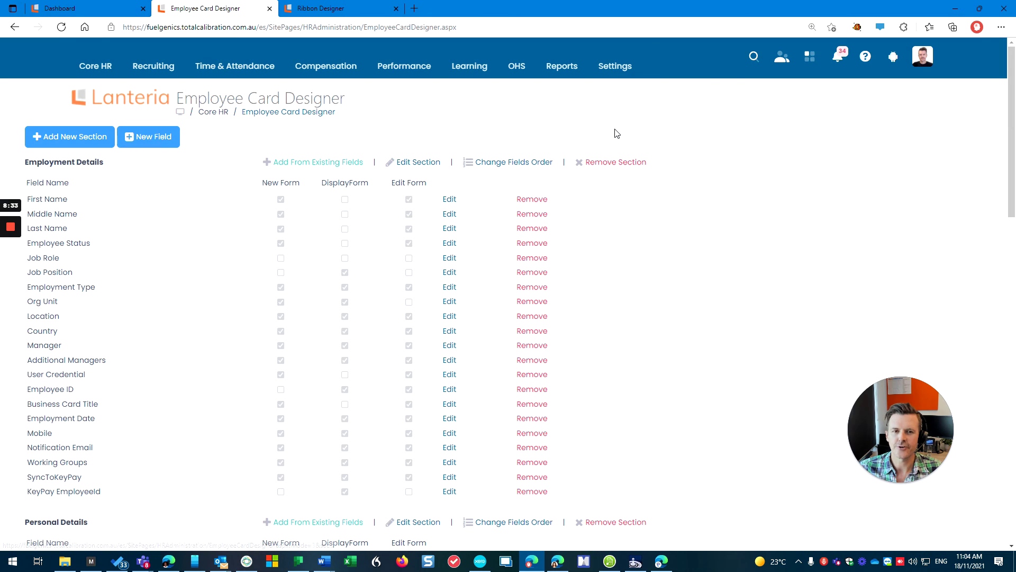
Find the Accounts Payable Officer in Finance by first name, open the employee card and view its Citizenship and Nationality section.
{"action": "left_click", "coordinate": [756, 62]}
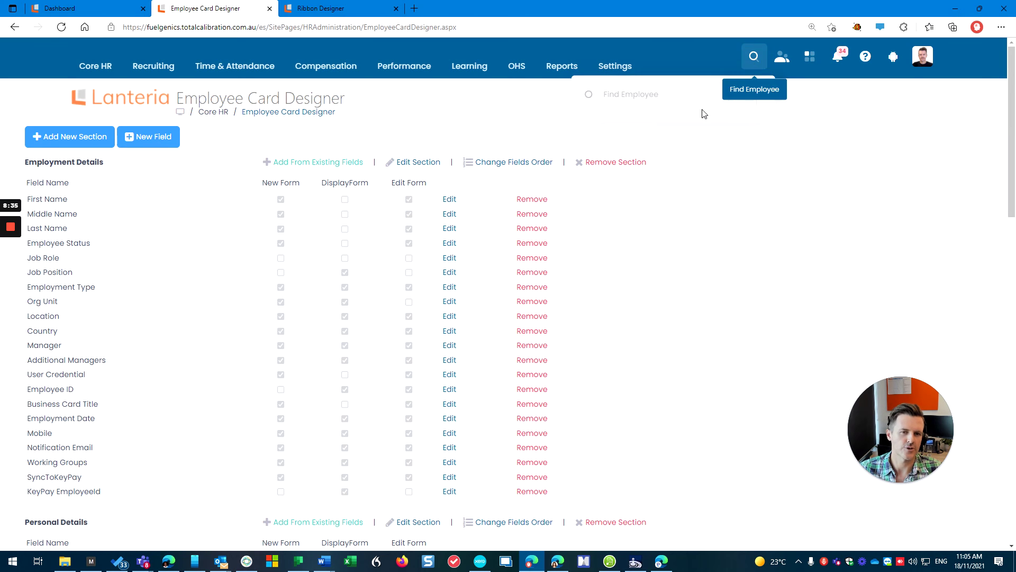
{"action": "left_click", "coordinate": [756, 59]}
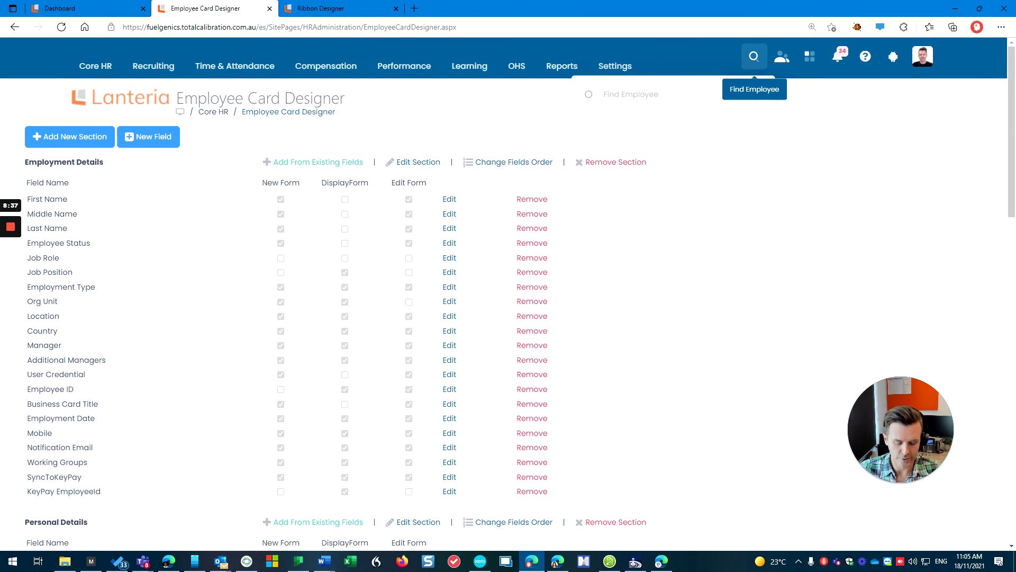
{"action": "type", "text": "lisa"}
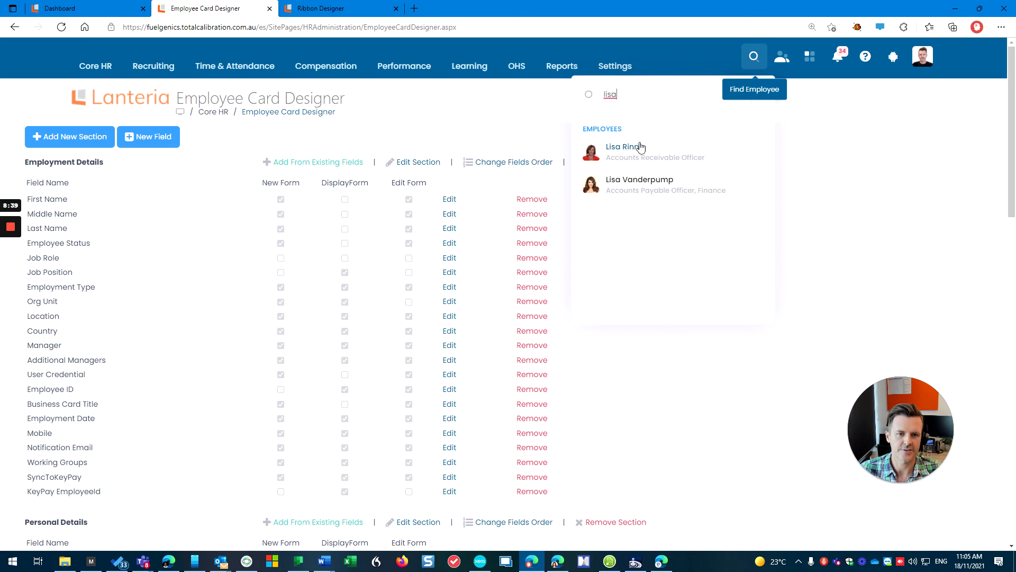
{"action": "left_click", "coordinate": [630, 178]}
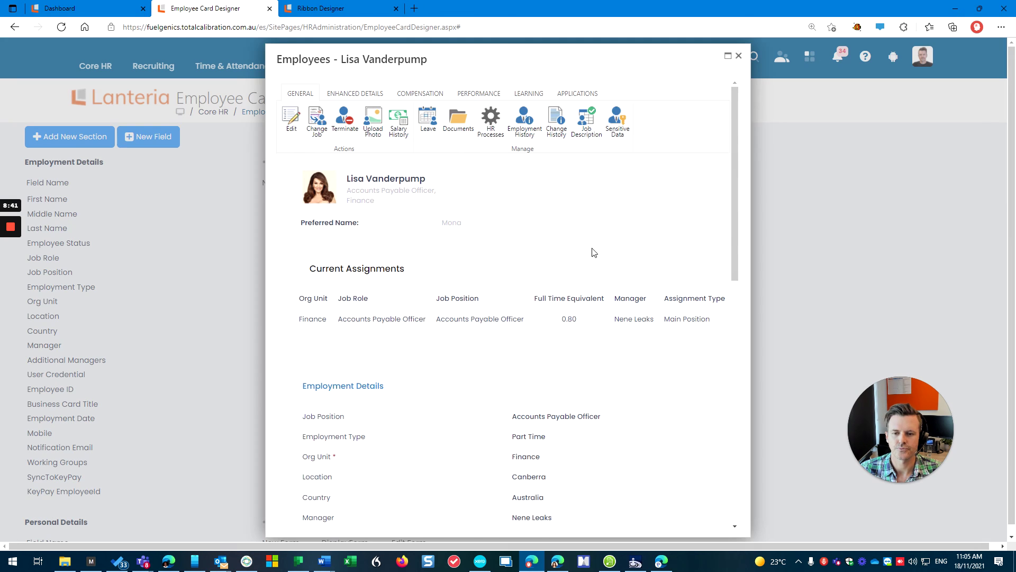
{"action": "scroll", "coordinate": [572, 267], "scroll_direction": "down", "scroll_amount": 3}
{"action": "left_click", "coordinate": [370, 255]}
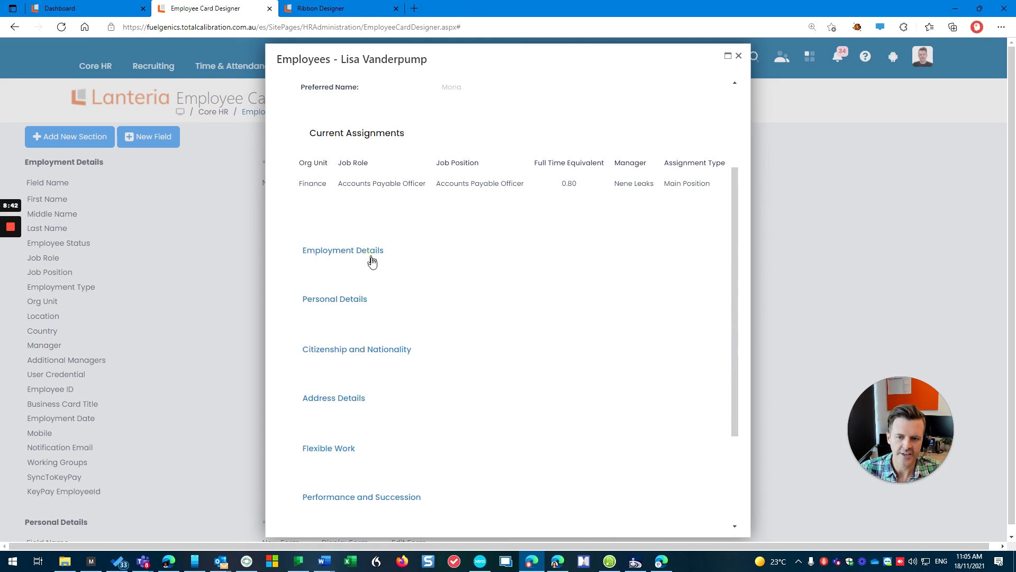
{"action": "left_click", "coordinate": [385, 351]}
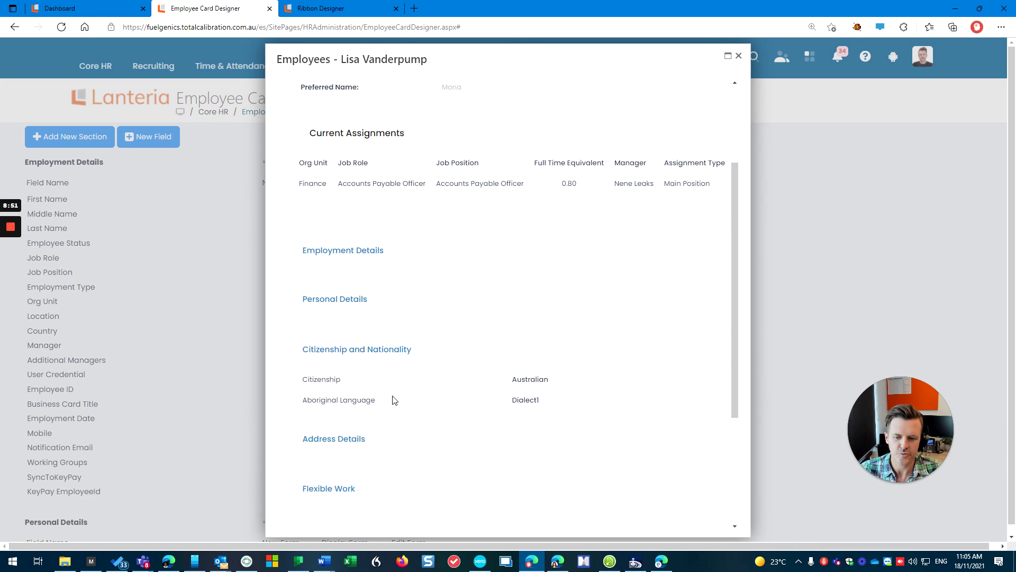
Open the employee card for editing and check the Citizenship and Nationality fields on the edit form.
{"action": "scroll", "coordinate": [394, 400], "scroll_direction": "up", "scroll_amount": 3}
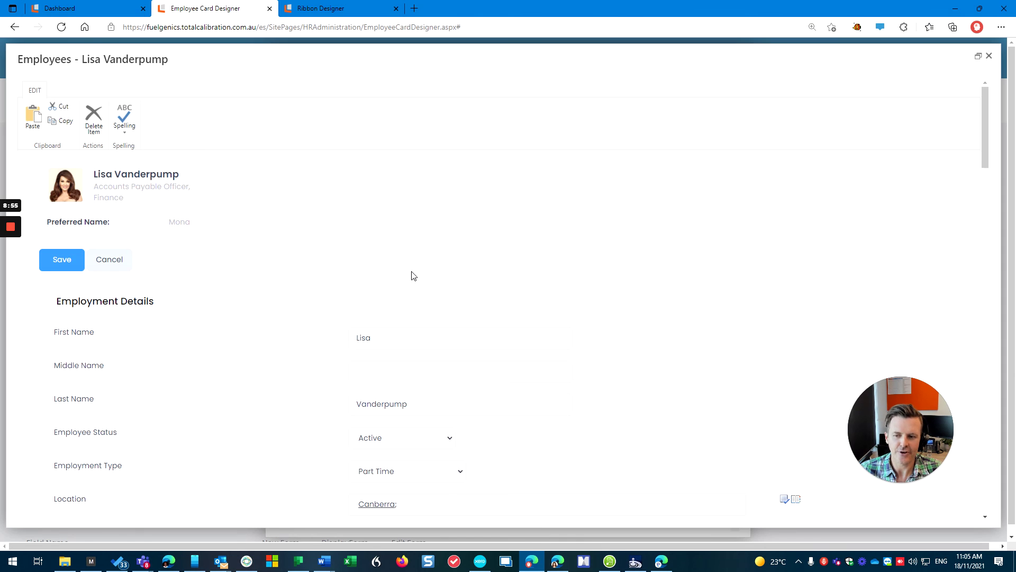
{"action": "scroll", "coordinate": [411, 275], "scroll_direction": "down", "scroll_amount": 12}
{"action": "scroll", "coordinate": [416, 299], "scroll_direction": "down", "scroll_amount": 3}
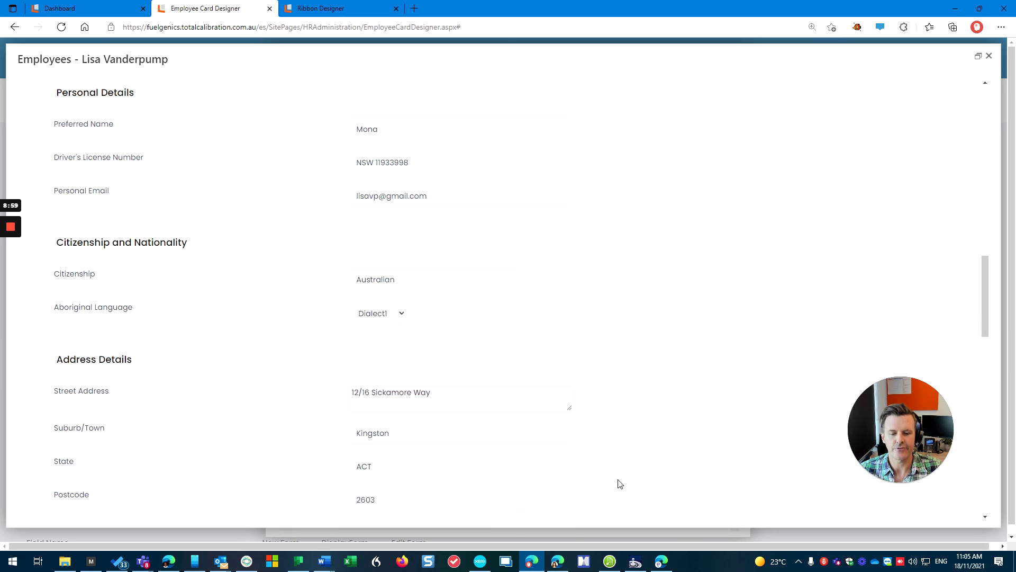
Switch to the employee's own browser session, reopen the employee card and view its Citizenship and Nationality section.
{"action": "left_click", "coordinate": [562, 559]}
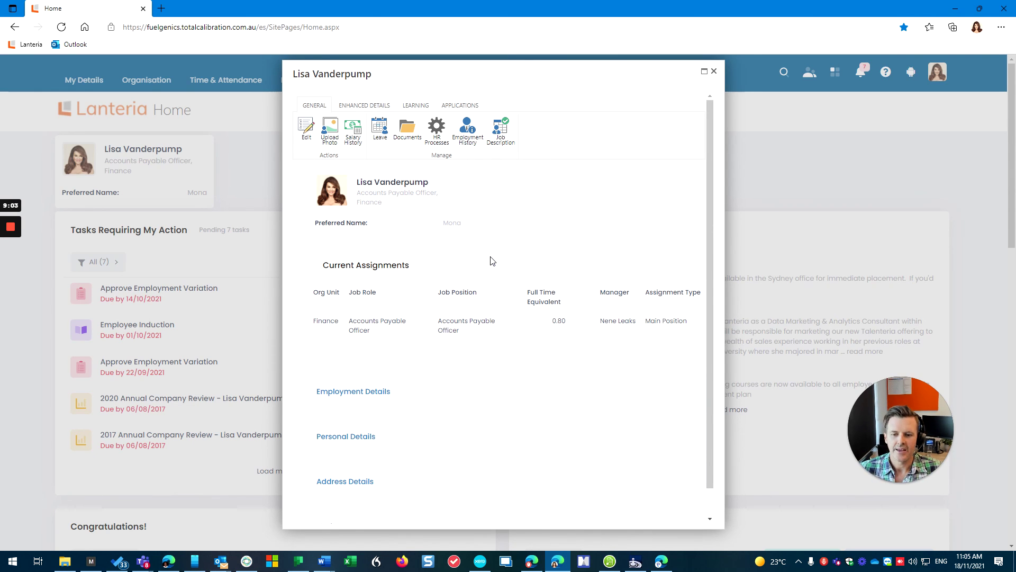
{"action": "right_click", "coordinate": [496, 244]}
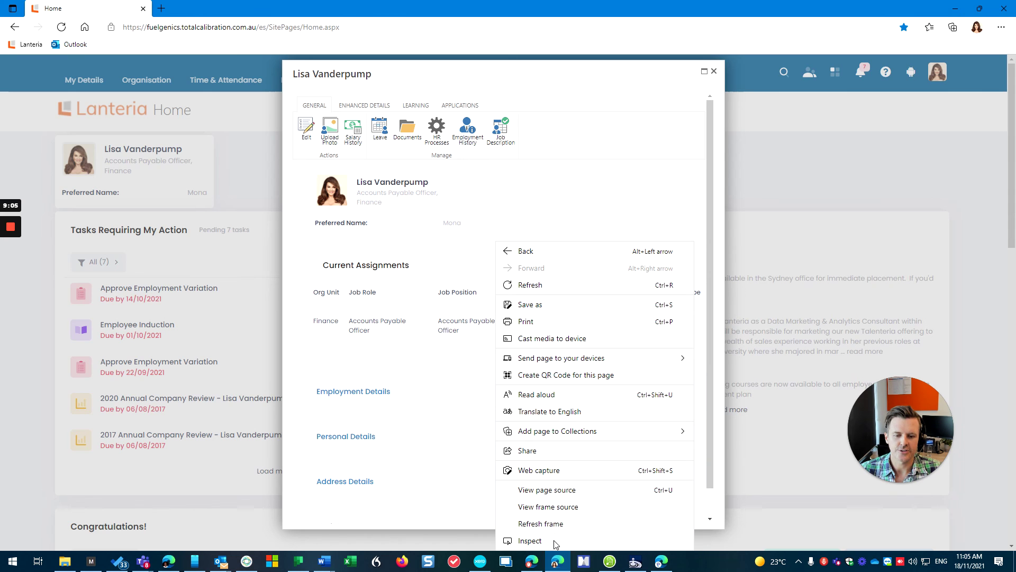
{"action": "left_click", "coordinate": [714, 73]}
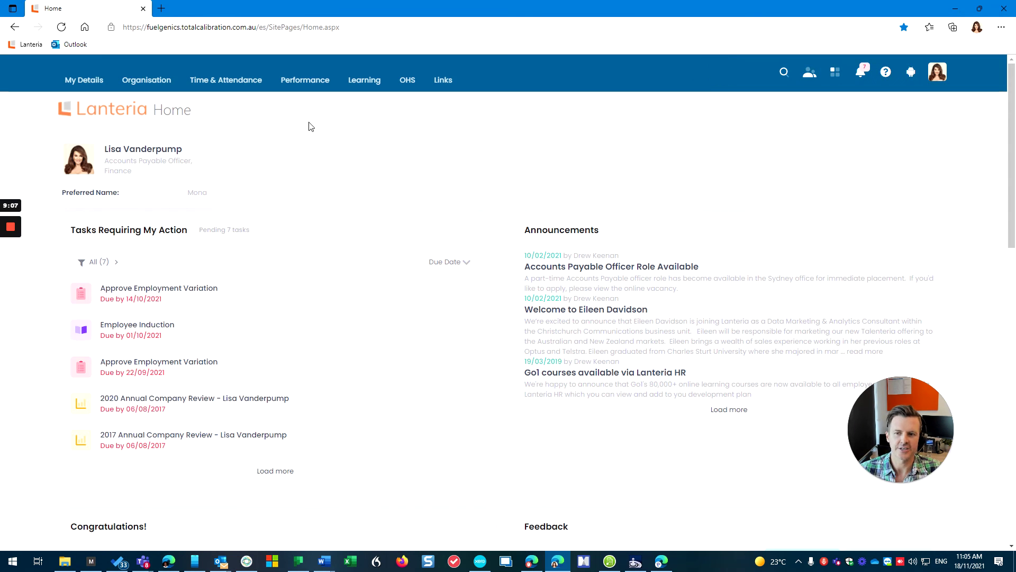
{"action": "left_click", "coordinate": [144, 150]}
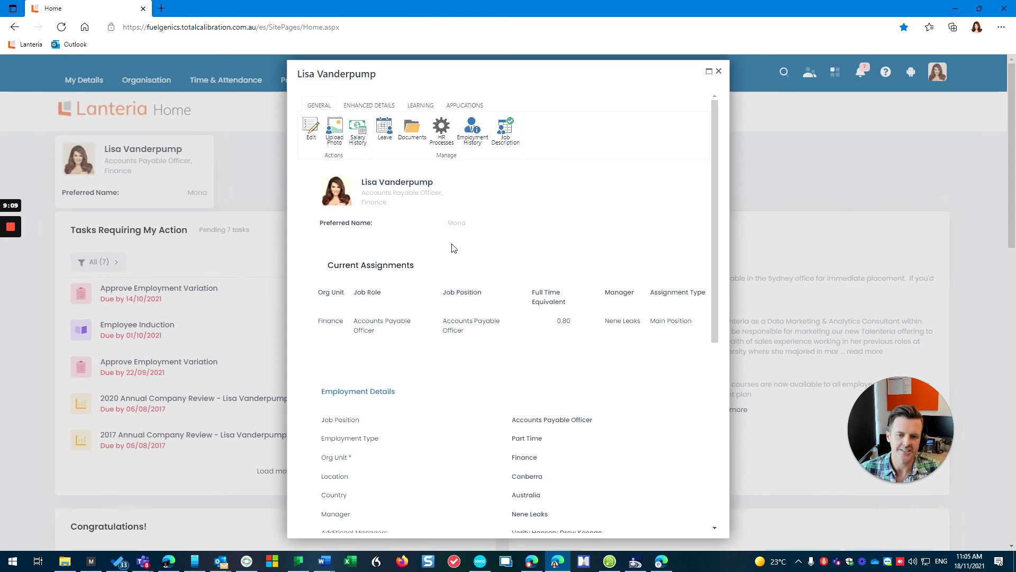
{"action": "scroll", "coordinate": [496, 252], "scroll_direction": "down", "scroll_amount": 6}
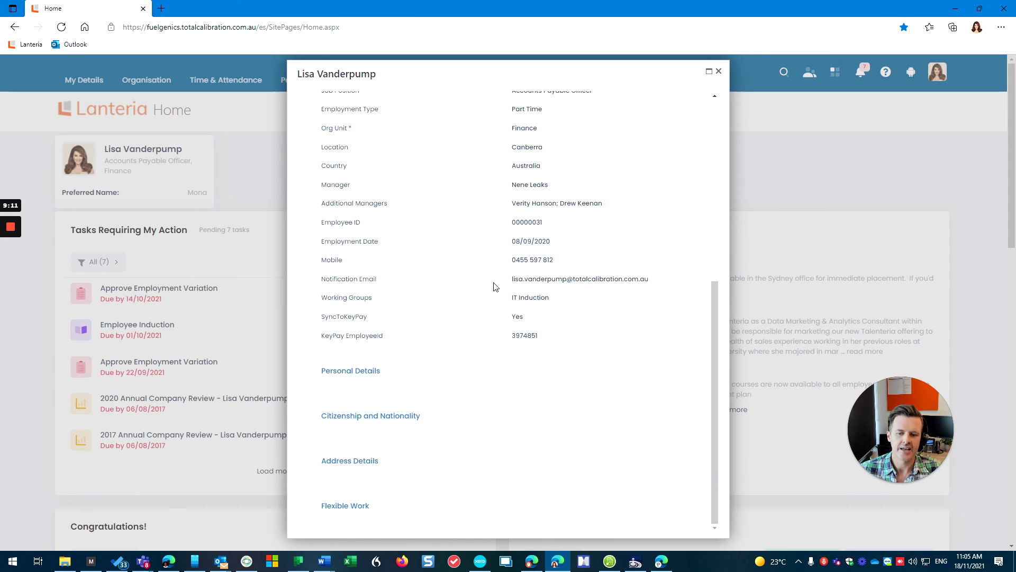
{"action": "left_click", "coordinate": [402, 416]}
{"action": "scroll", "coordinate": [455, 415], "scroll_direction": "down", "scroll_amount": 1}
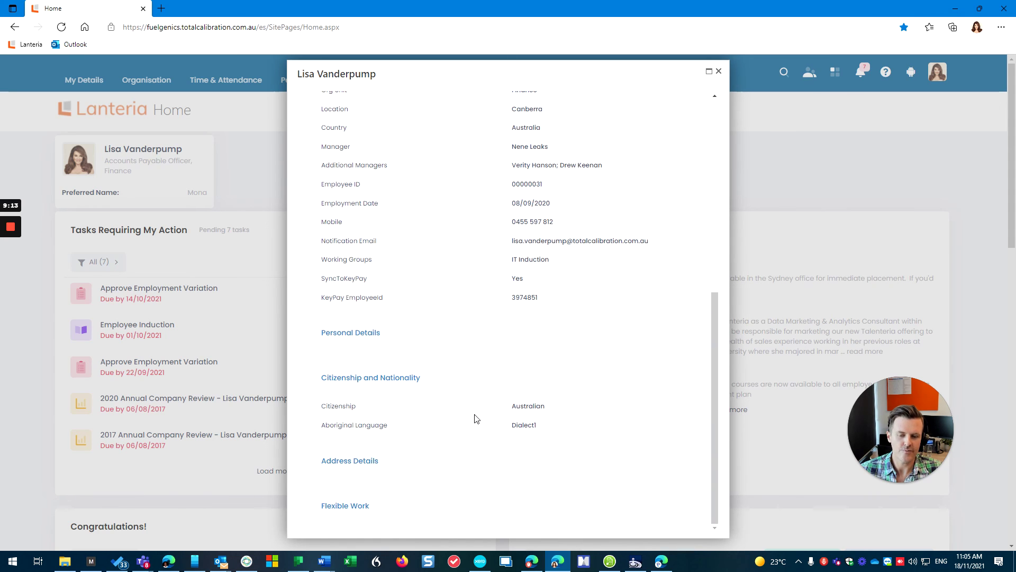
Open the card for editing in the employee's session and check which sections the employee can edit.
{"action": "scroll", "coordinate": [477, 419], "scroll_direction": "up", "scroll_amount": 6}
{"action": "left_click", "coordinate": [311, 101]}
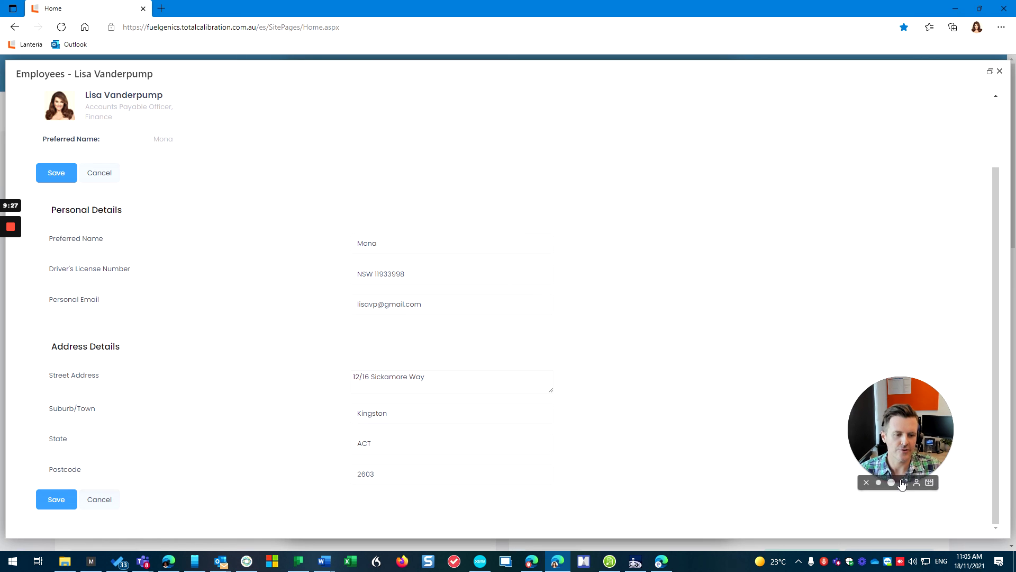
{"action": "left_click", "coordinate": [895, 480]}
{"action": "left_click_drag", "start_coordinate": [895, 481], "coordinate": [483, 198]}
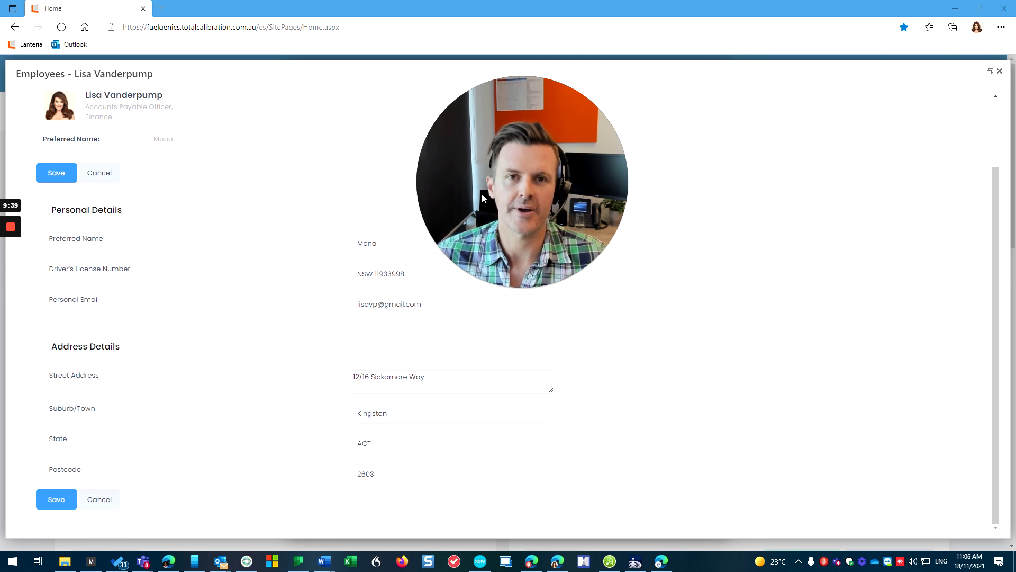
{"action": "mouse_move", "coordinate": [9, 232]}
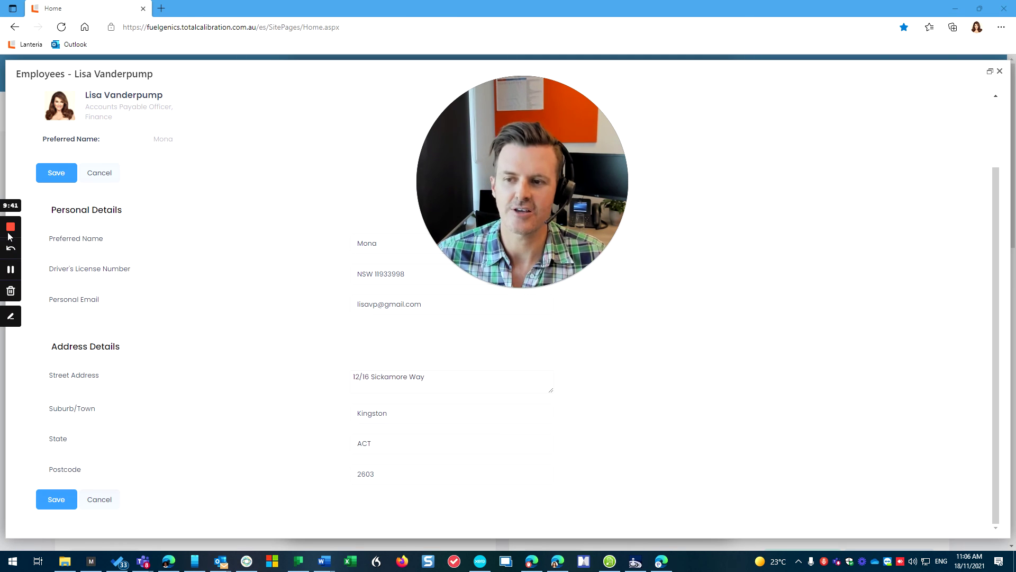